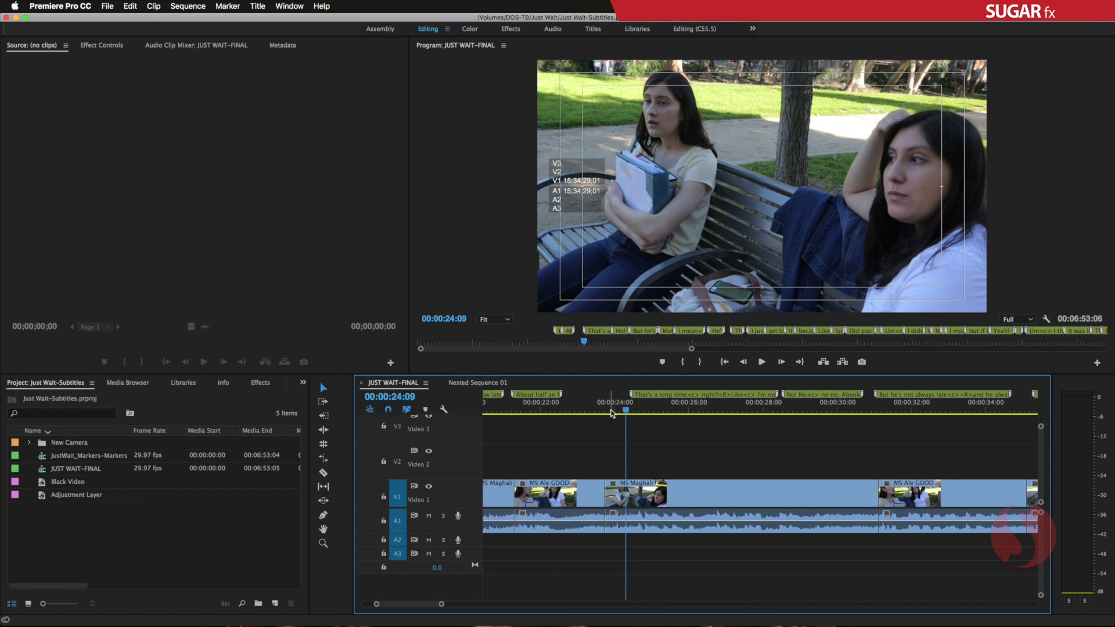
- Preview the subtitle markers in the JUST WAIT-FINAL sequence, then list all markers and read through their comments
key(space)
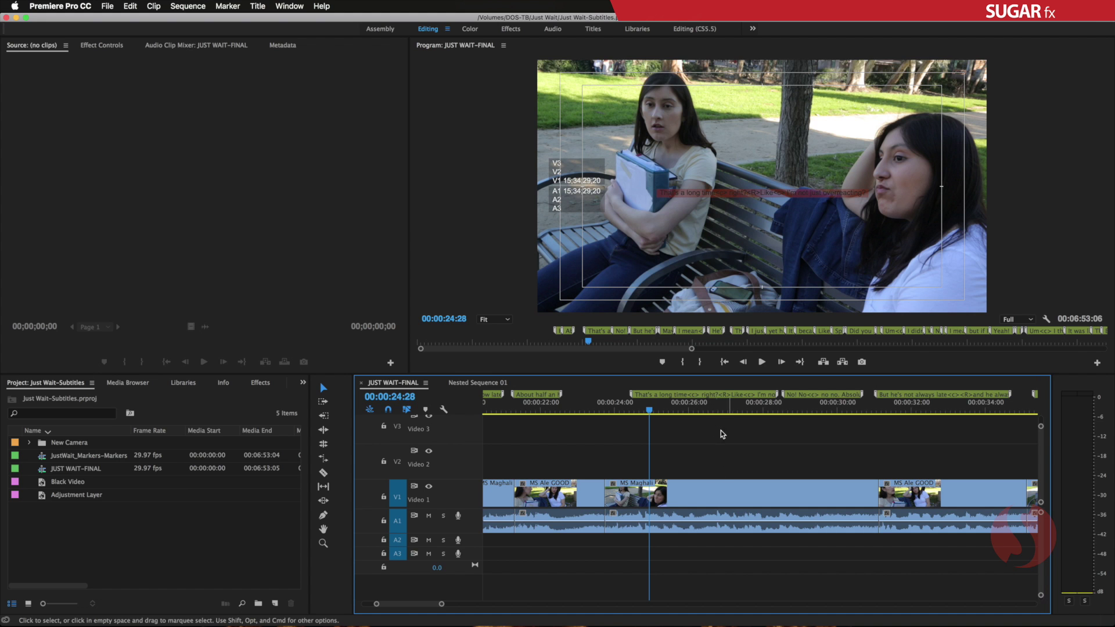
drag(654, 413, 706, 413)
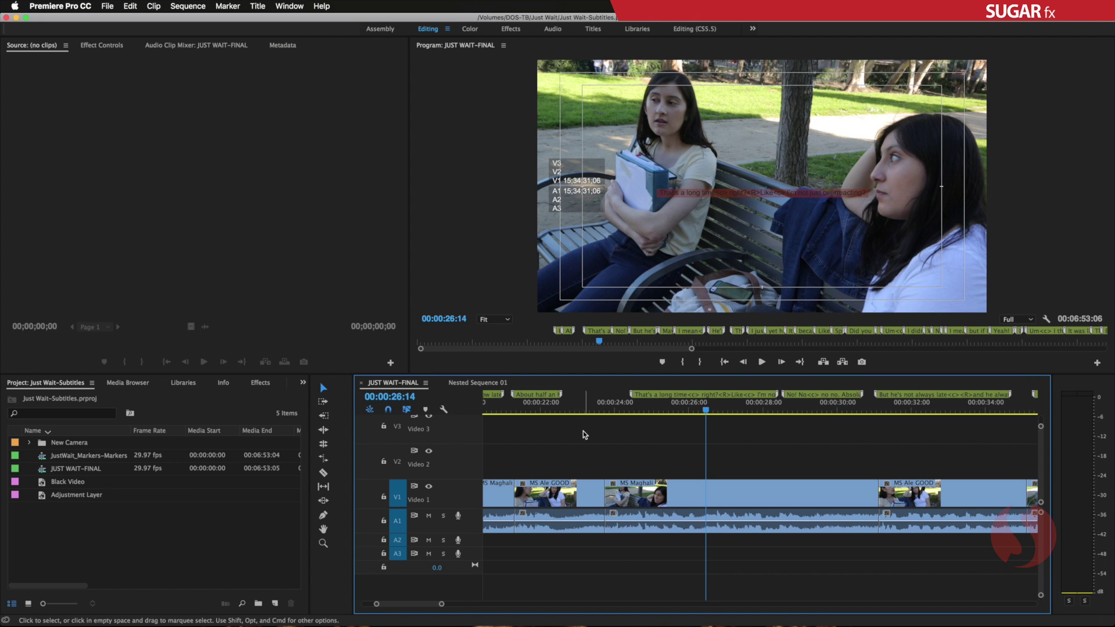
click(303, 385)
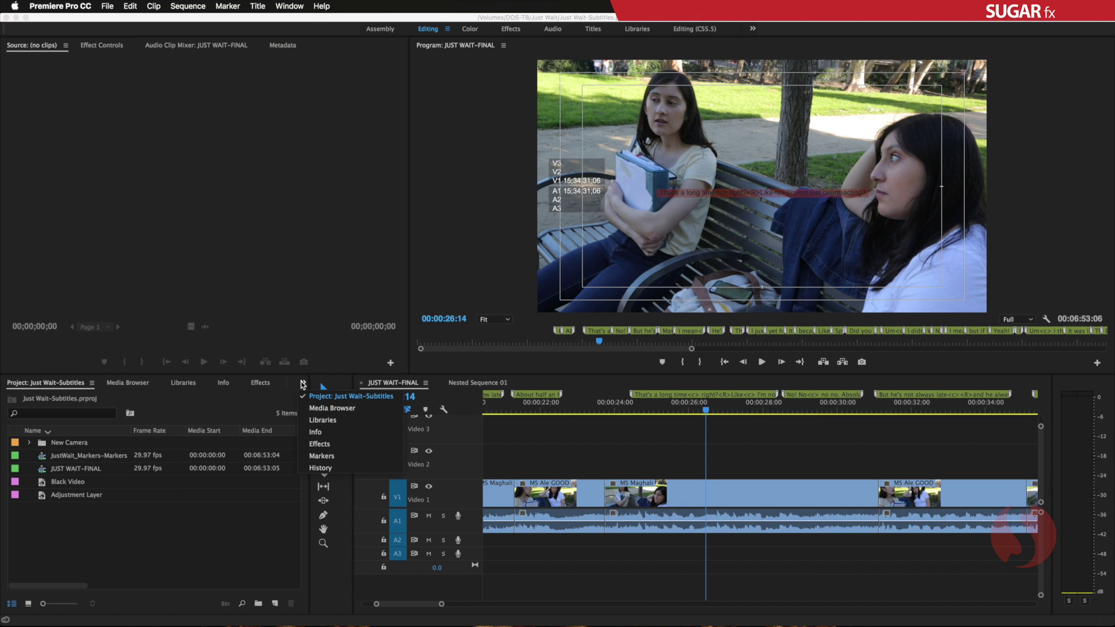
click(324, 457)
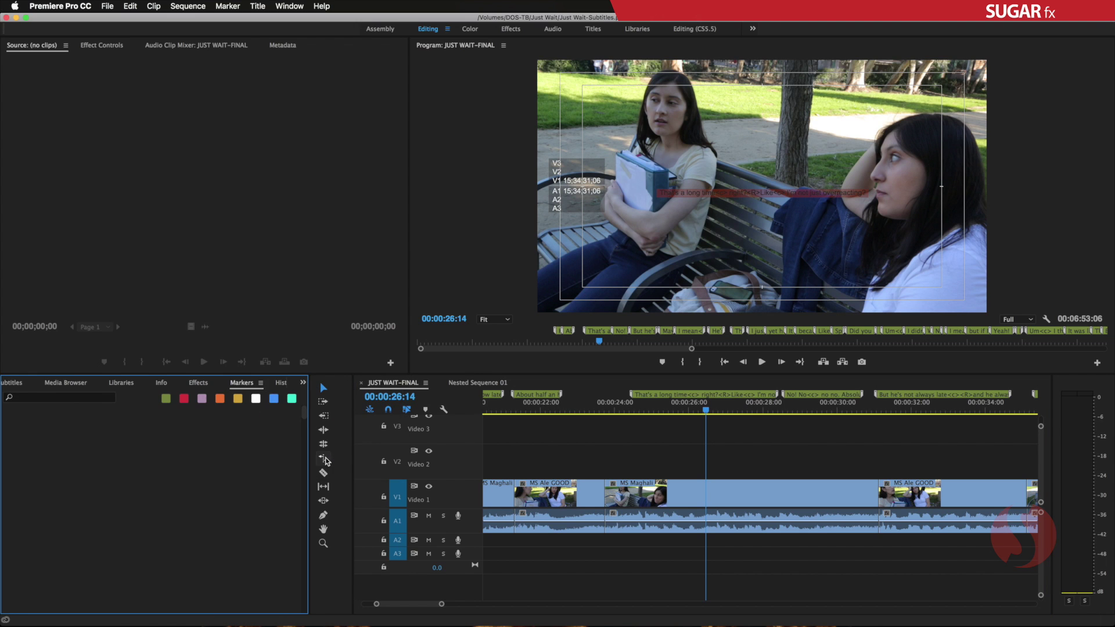
click(542, 432)
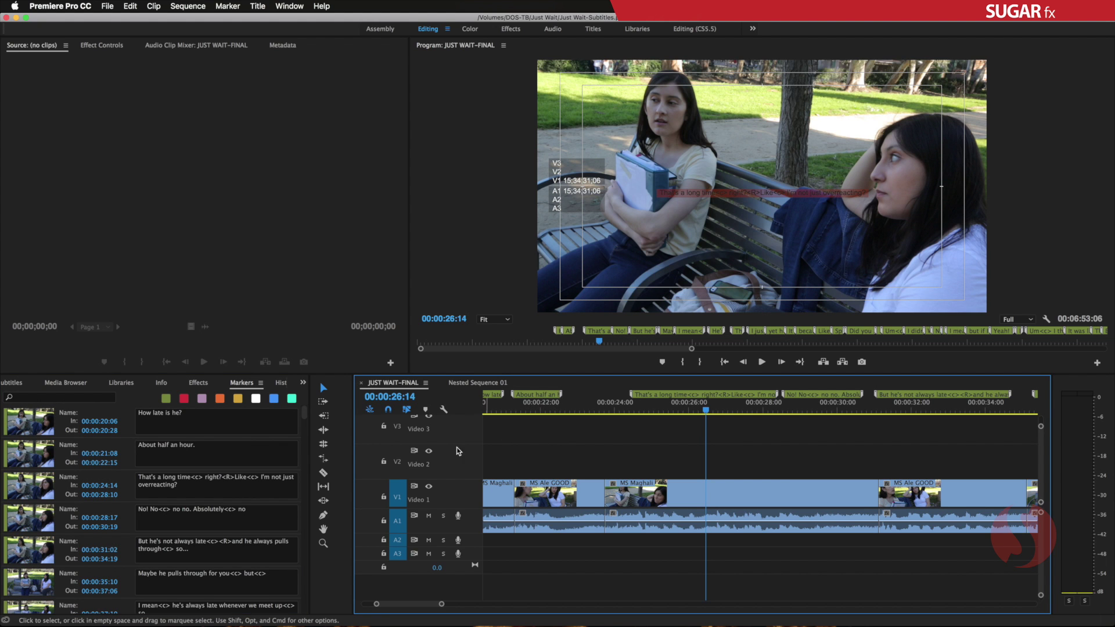
drag(305, 413, 281, 471)
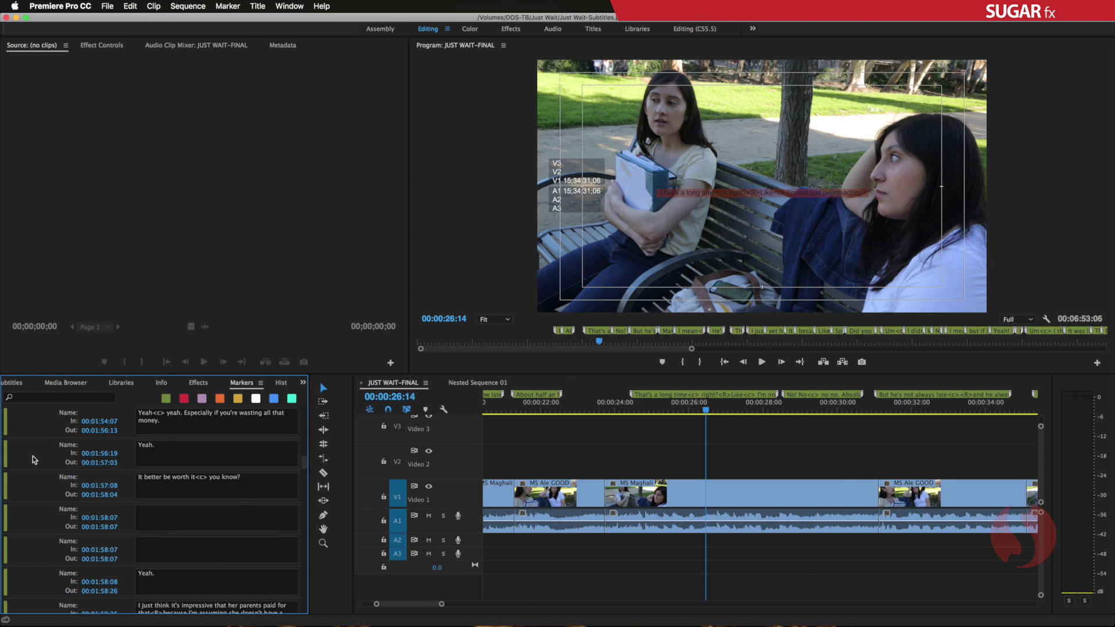
click(38, 515)
drag(305, 463, 305, 422)
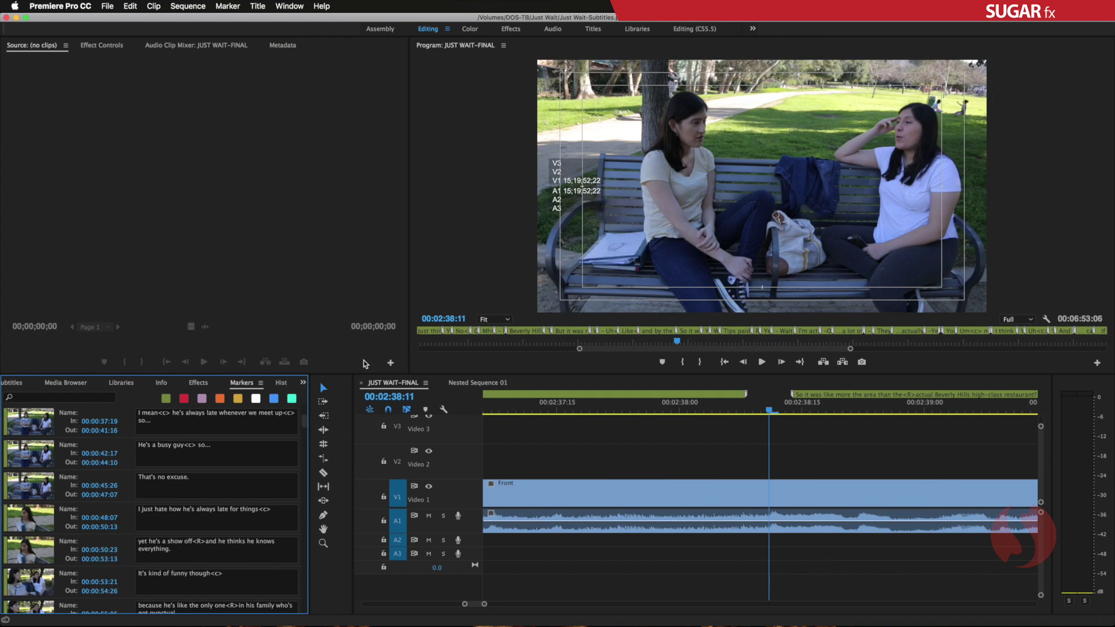
- Open the marker export settings and choose Comma Separated Values (*.csv) as the file type
click(109, 7)
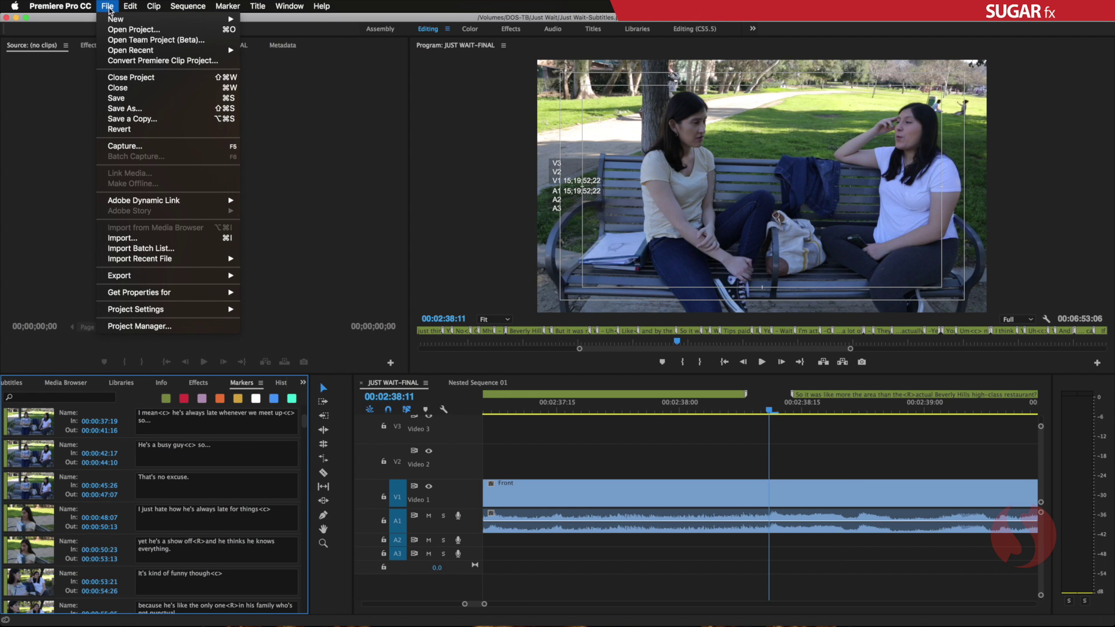
mouse_move(134, 278)
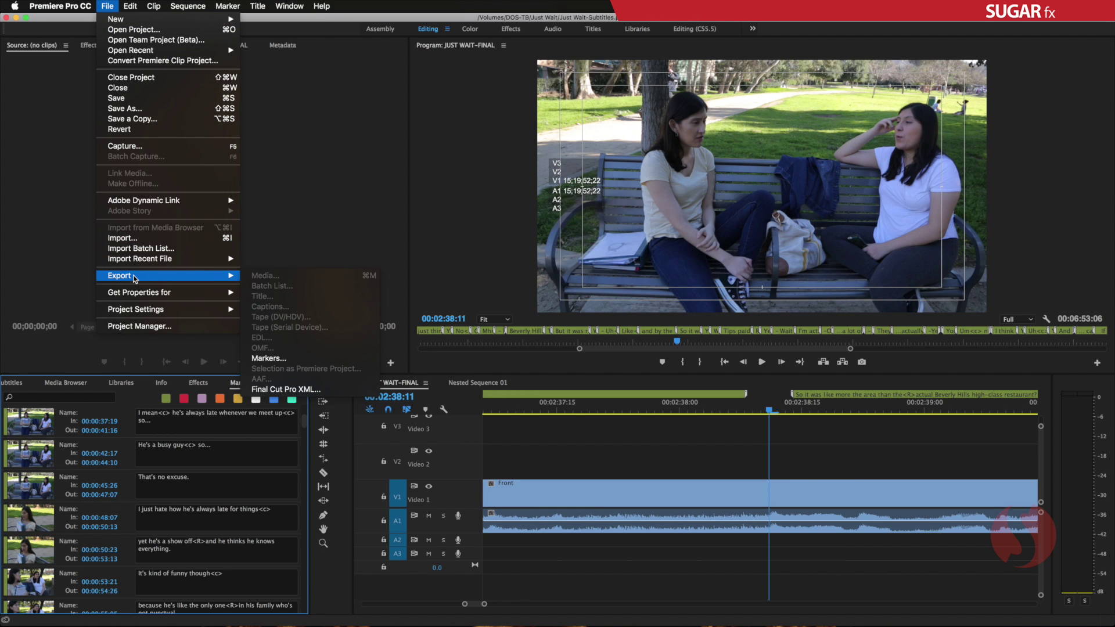
click(273, 360)
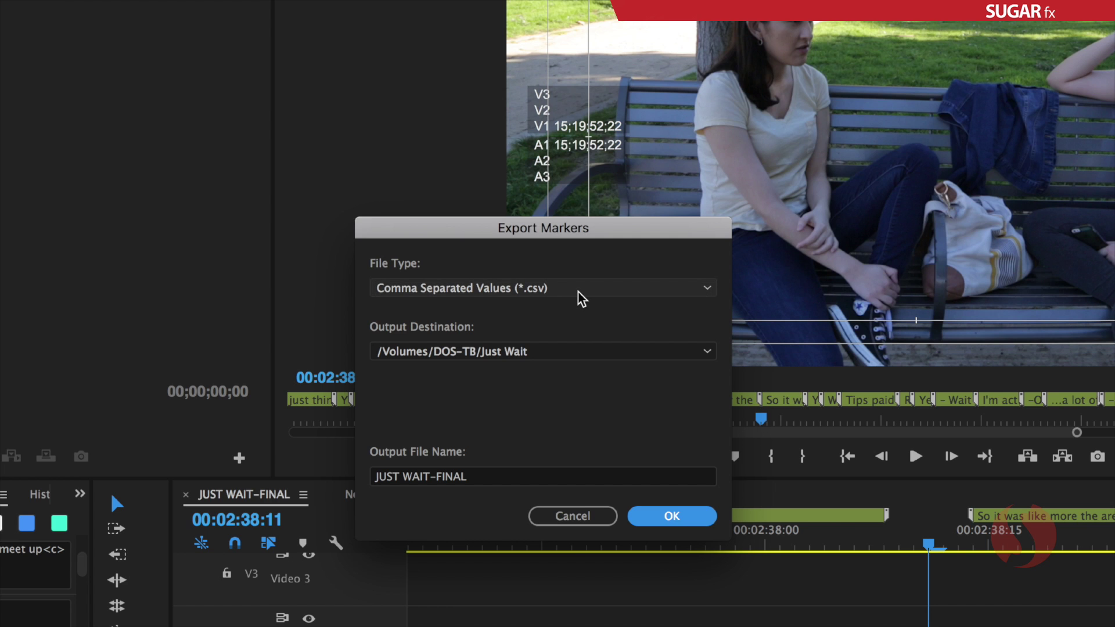
click(593, 290)
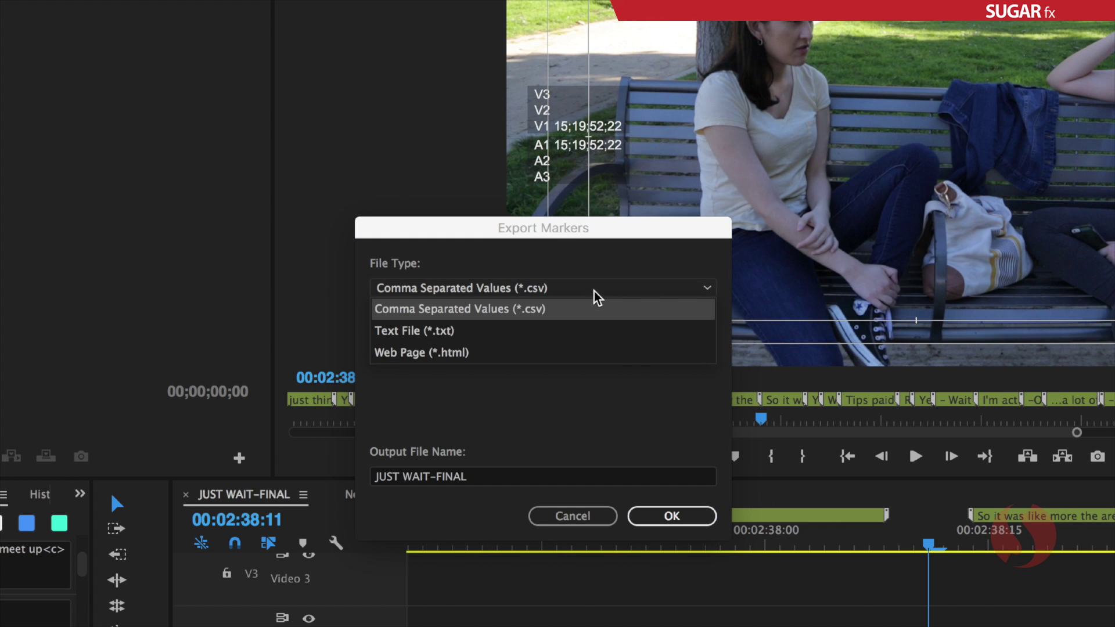
click(420, 333)
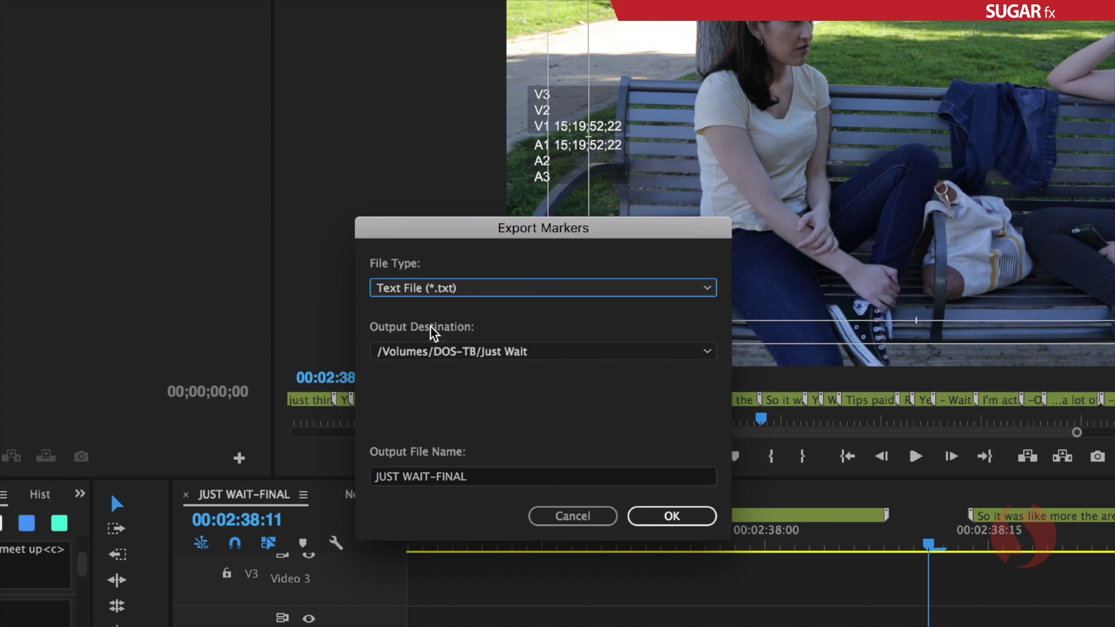
click(527, 292)
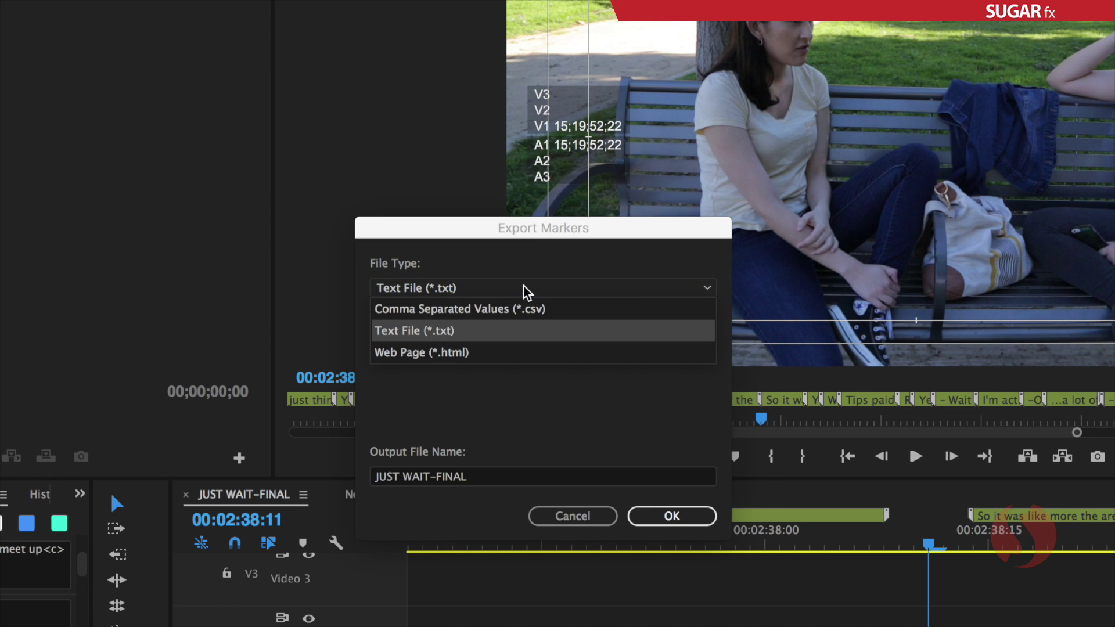
click(416, 353)
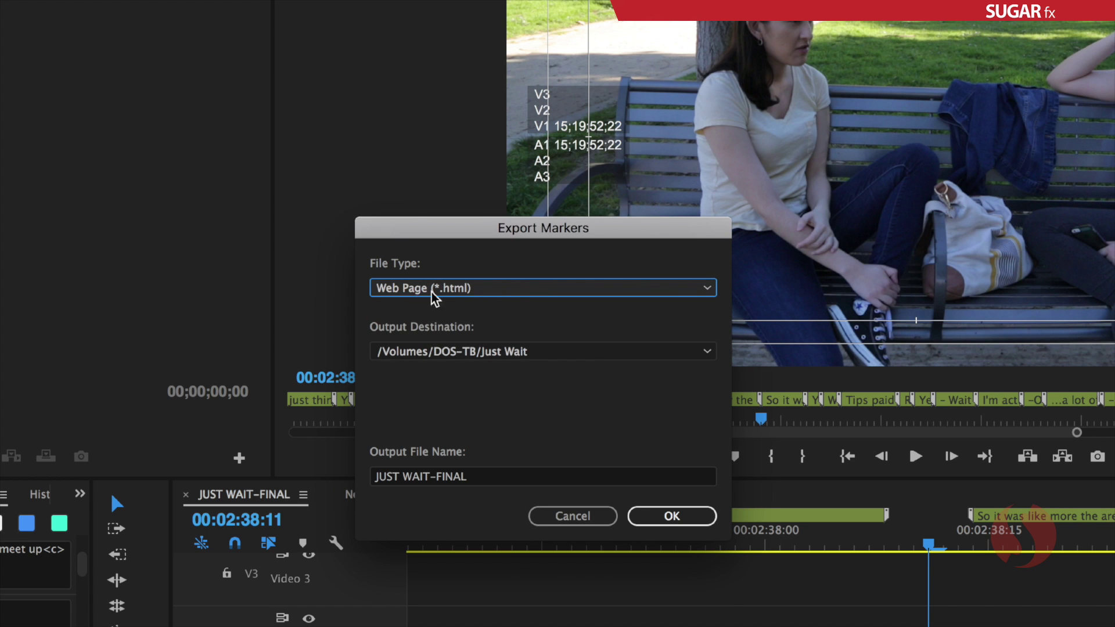
click(524, 289)
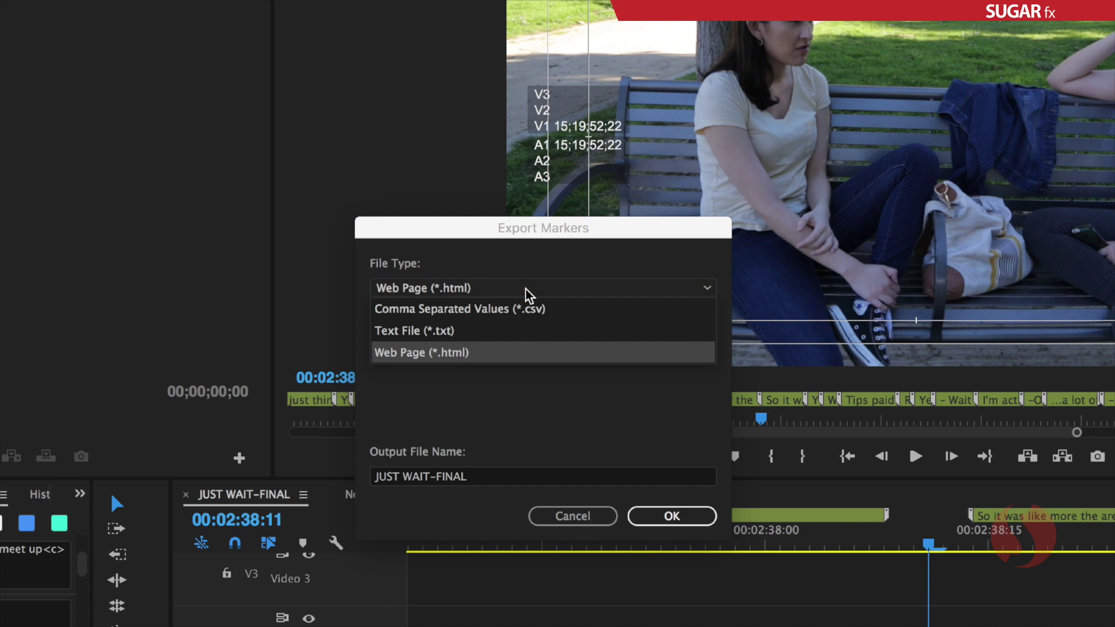
click(452, 308)
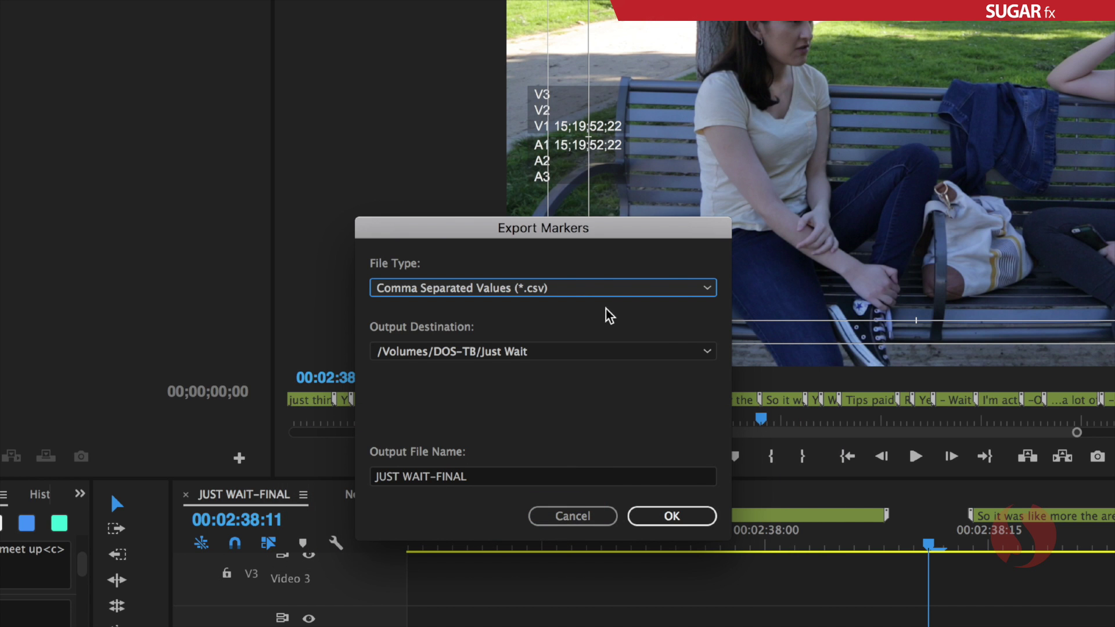
click(574, 291)
click(559, 317)
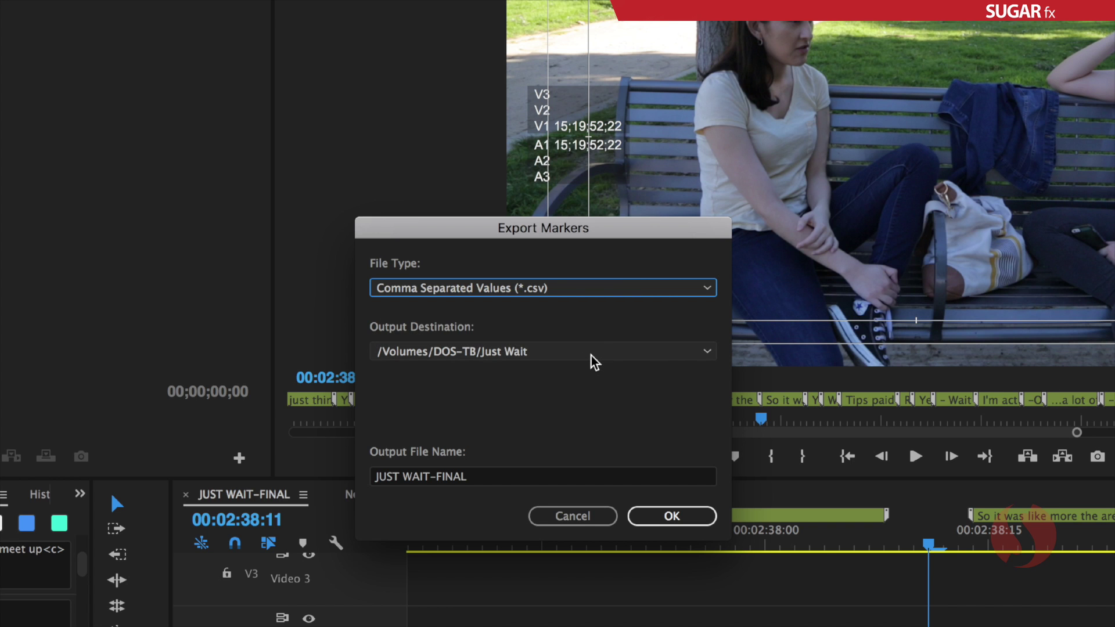
- Name the output file JUST WAIT-Tutorial SUBs and export the markers to the Just Wait folder
click(437, 477)
drag(437, 476, 520, 476)
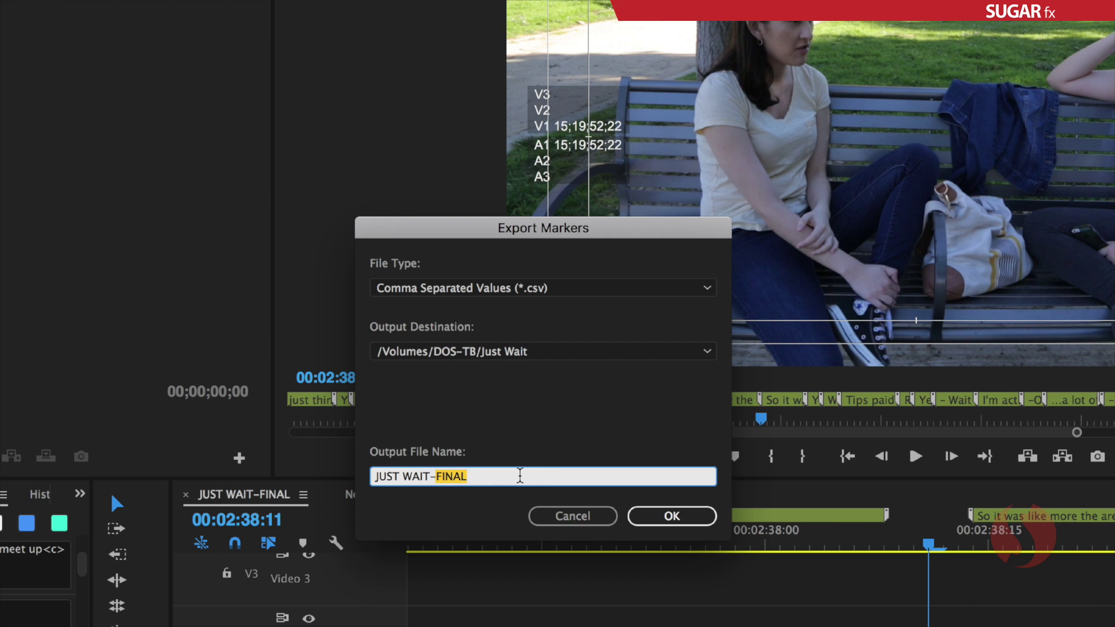
text(Tutorial SUBs)
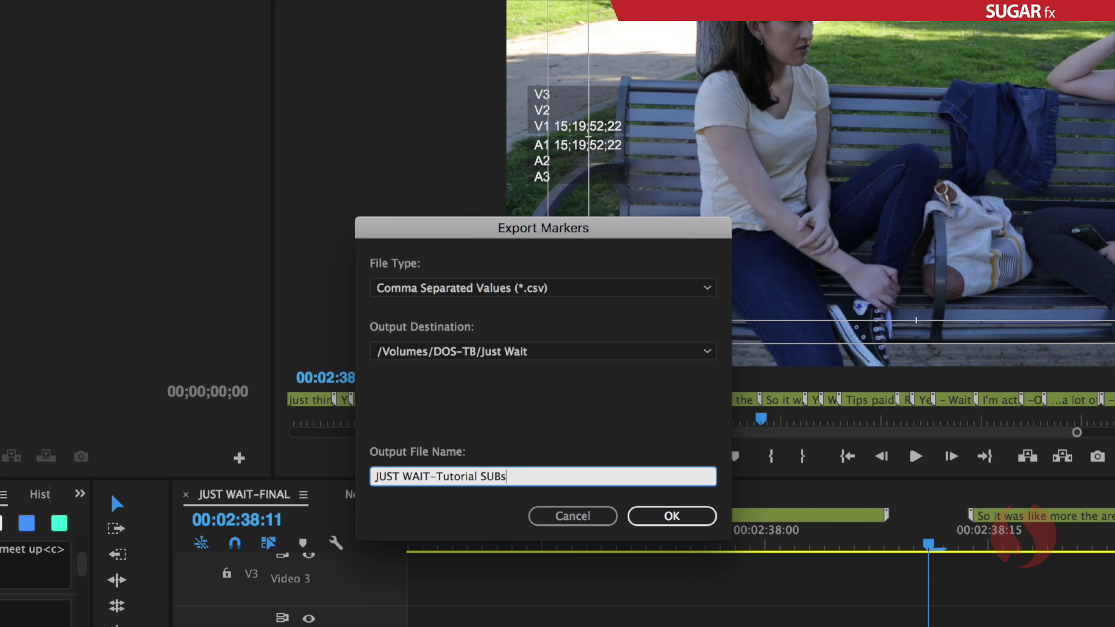
click(676, 517)
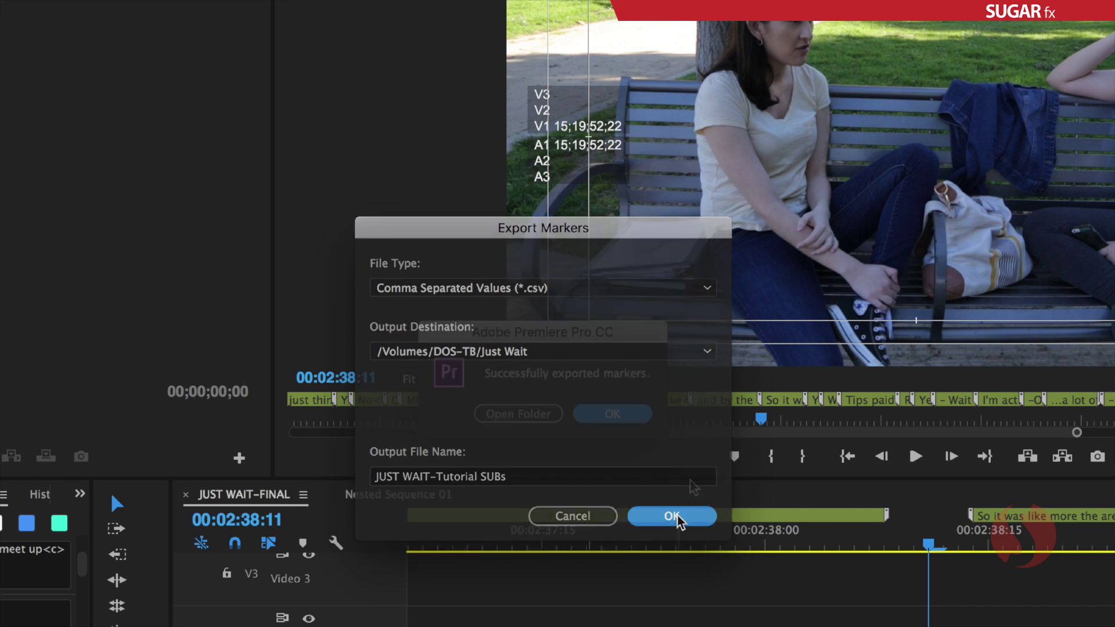
drag(561, 336, 594, 316)
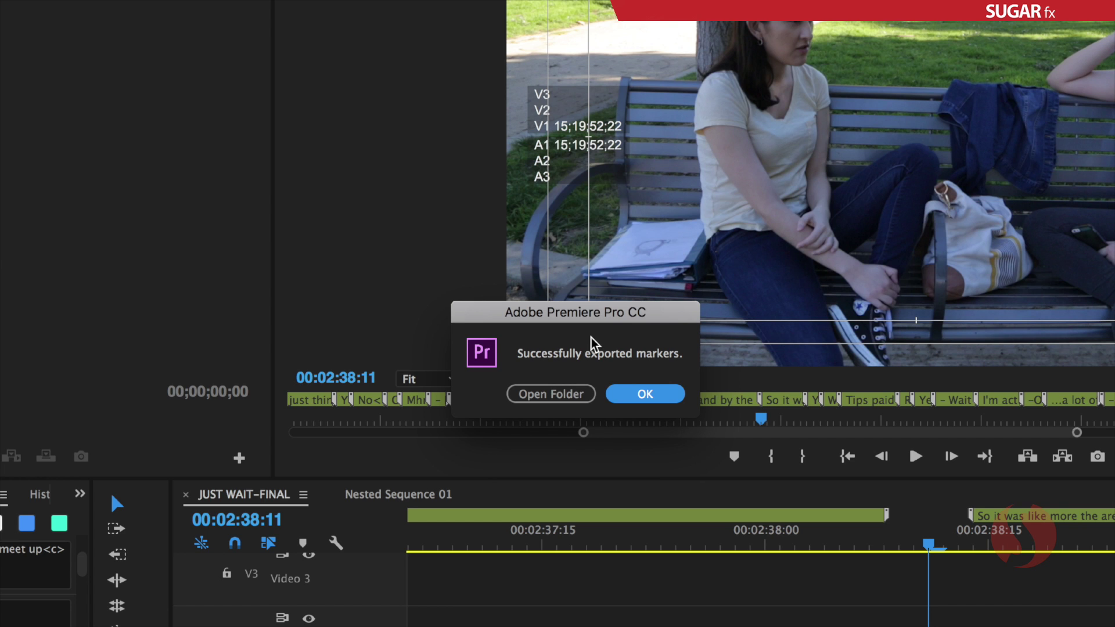
click(657, 395)
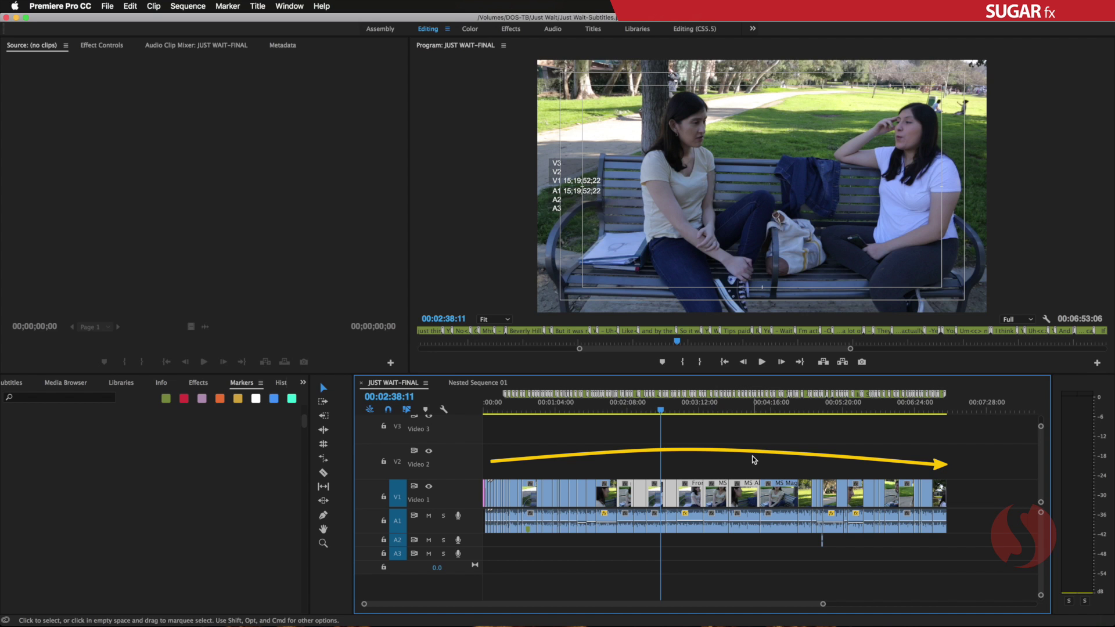
click(563, 466)
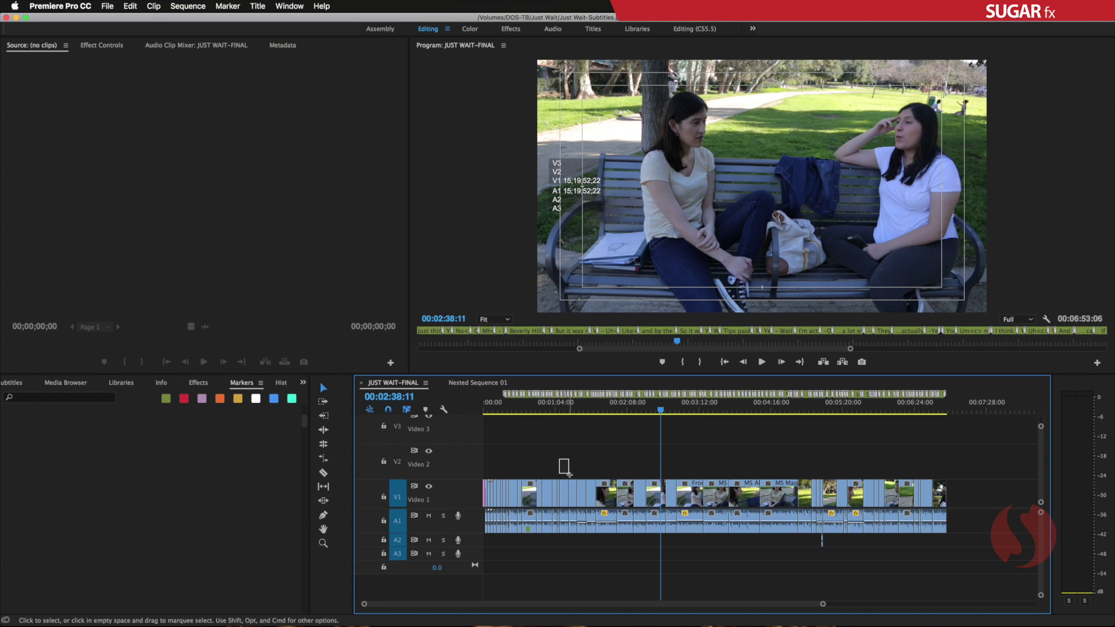
click(605, 498)
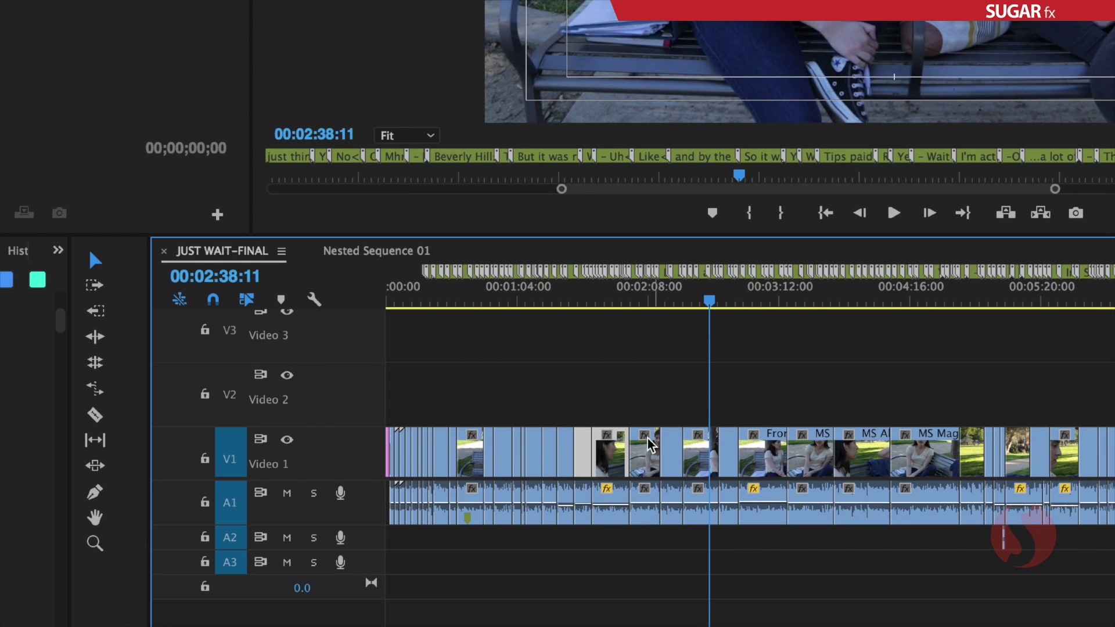
click(625, 494)
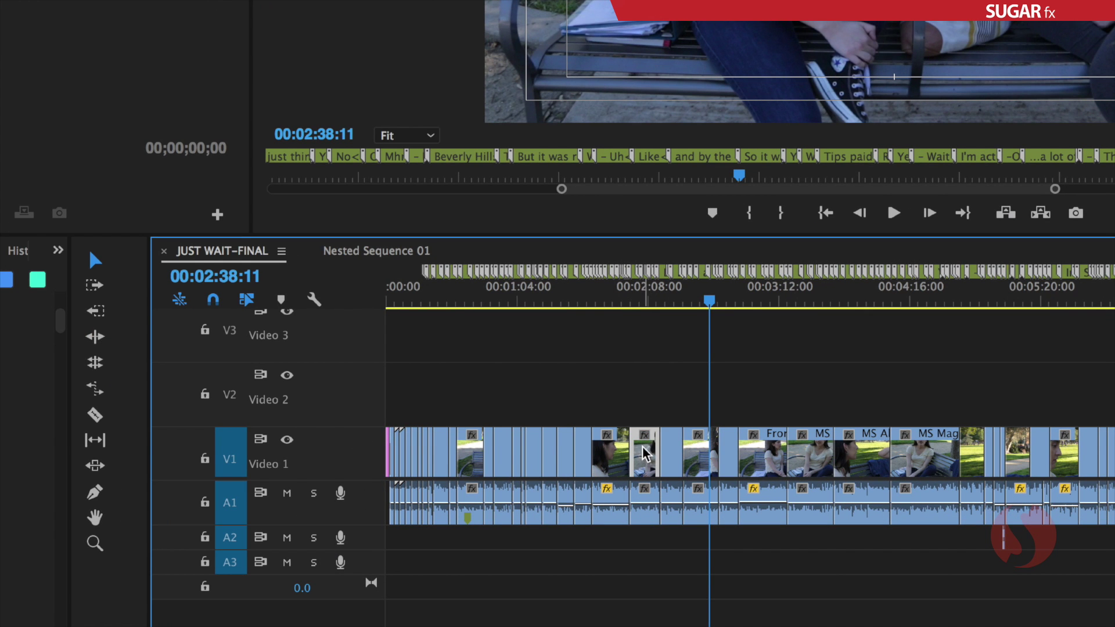
click(676, 452)
click(698, 456)
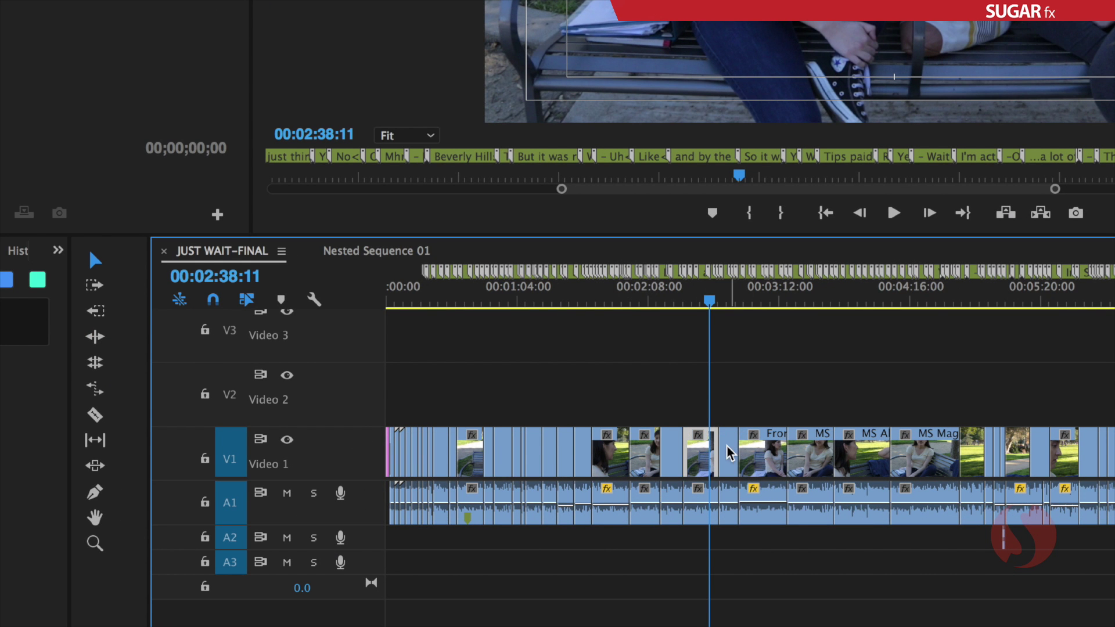
click(730, 453)
click(760, 452)
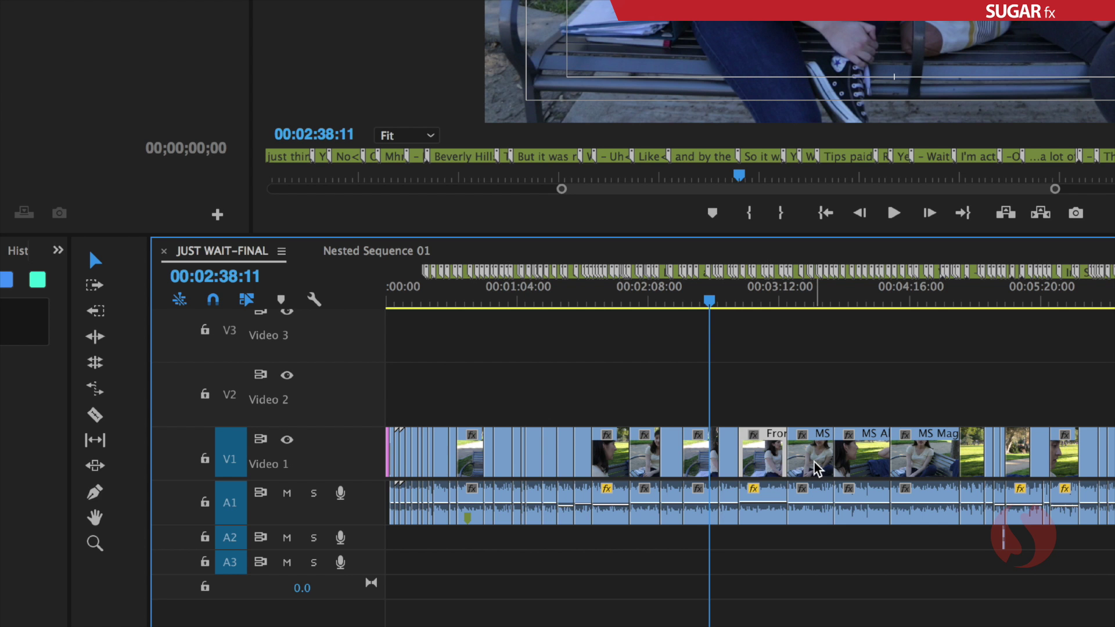
click(818, 468)
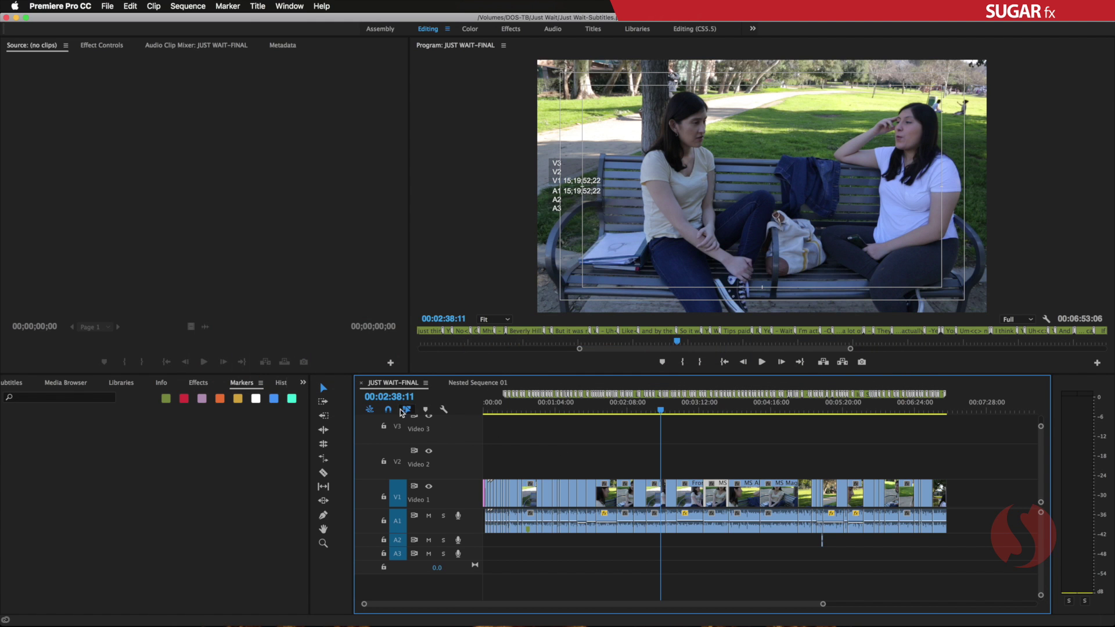
- Create a Transparent Video item in the project at 1920 x 1080, 29.97 fps Non-Drop-Frame, with square pixels
click(303, 383)
click(334, 397)
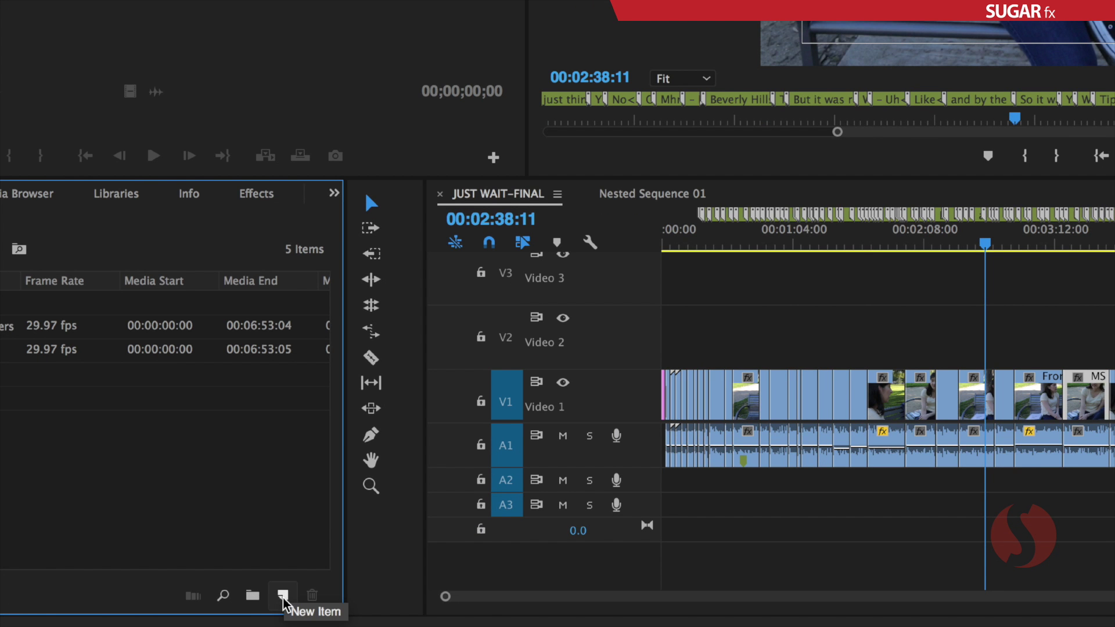
click(283, 596)
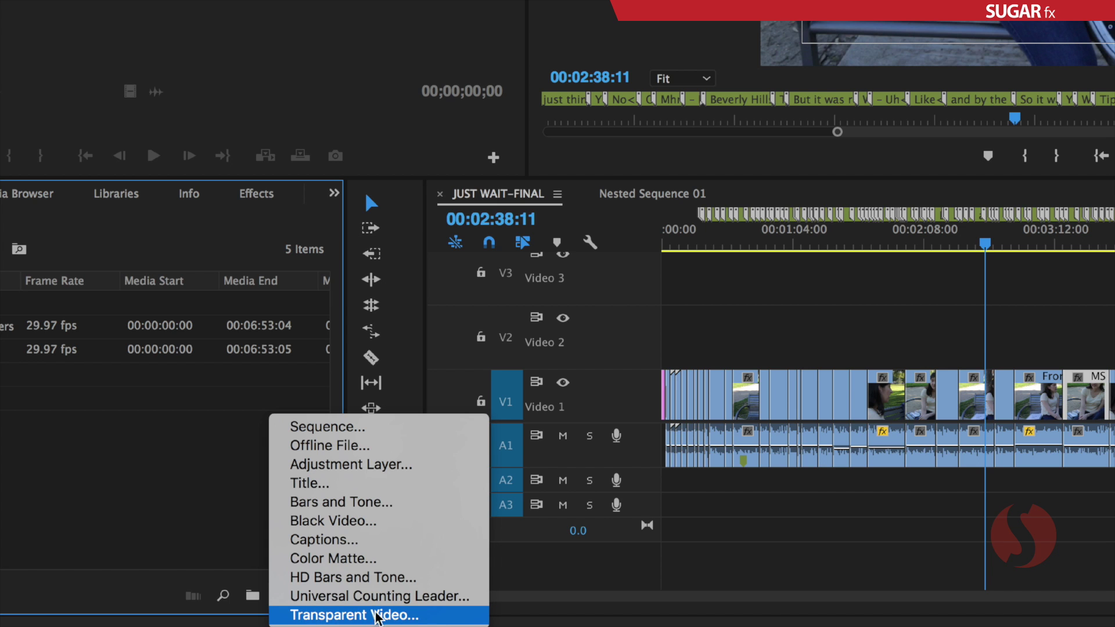
click(439, 616)
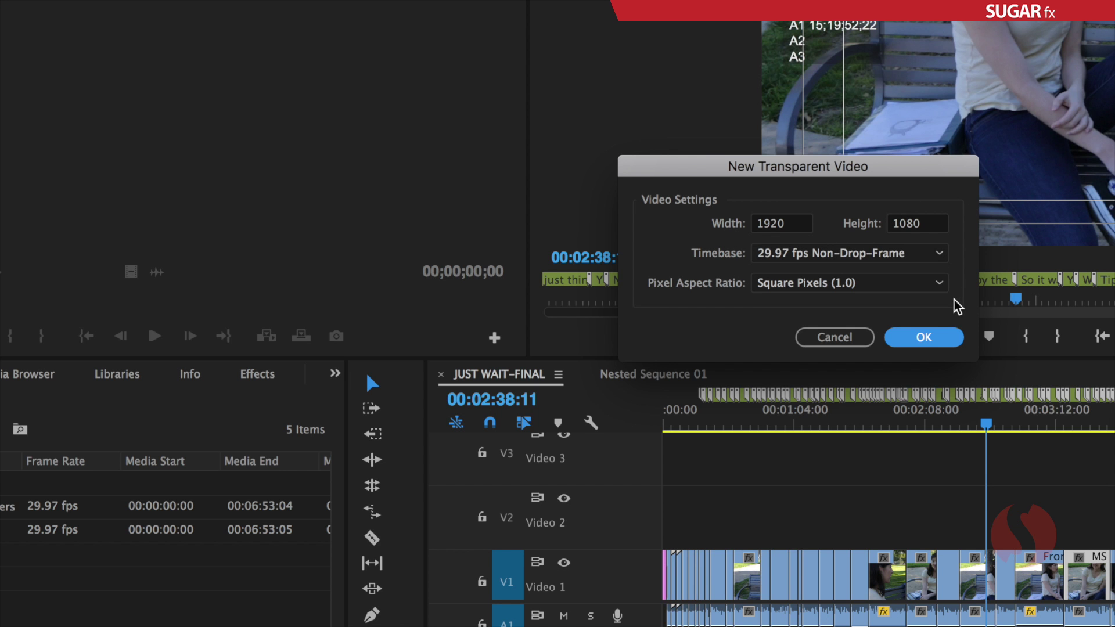
click(928, 336)
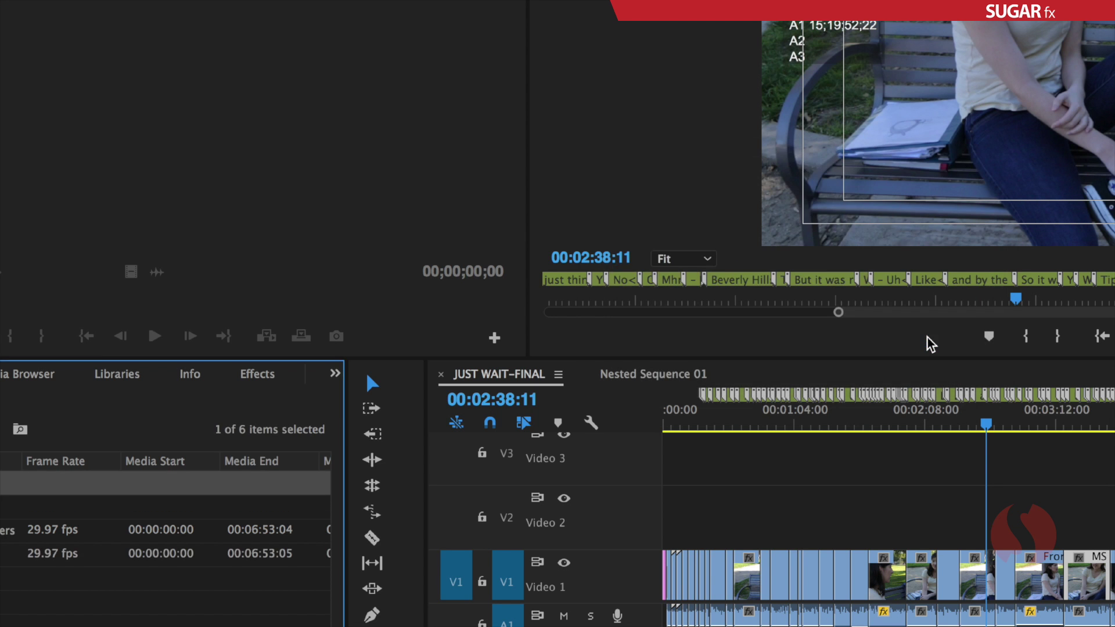
- Place the transparent video at the start of the Video 2 track and extend it to the end of the sequence
drag(43, 446, 481, 457)
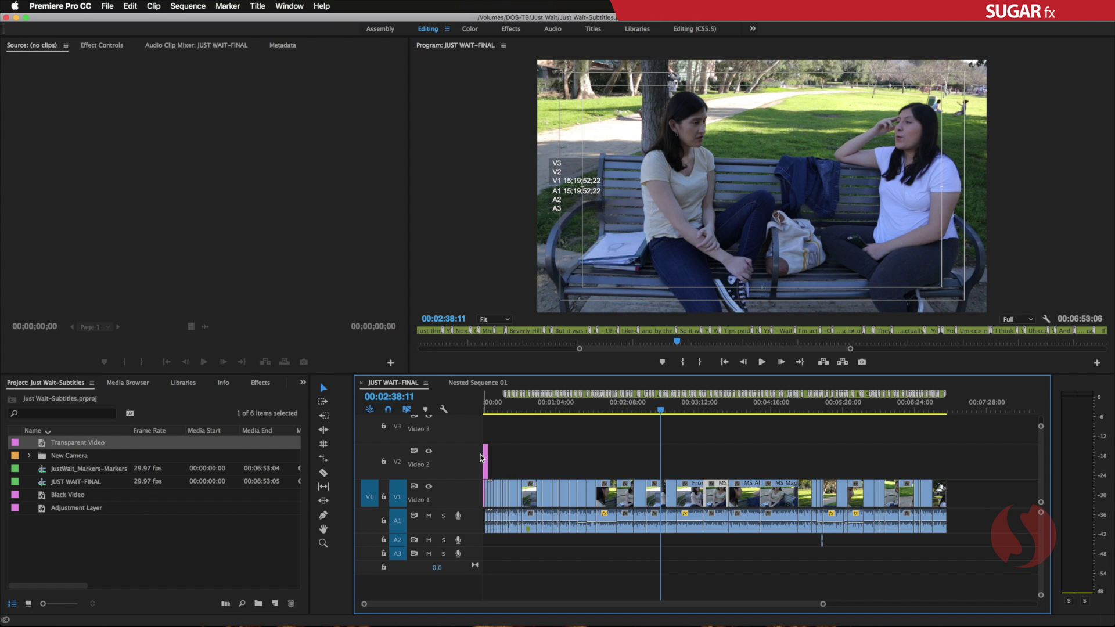
drag(488, 459, 950, 465)
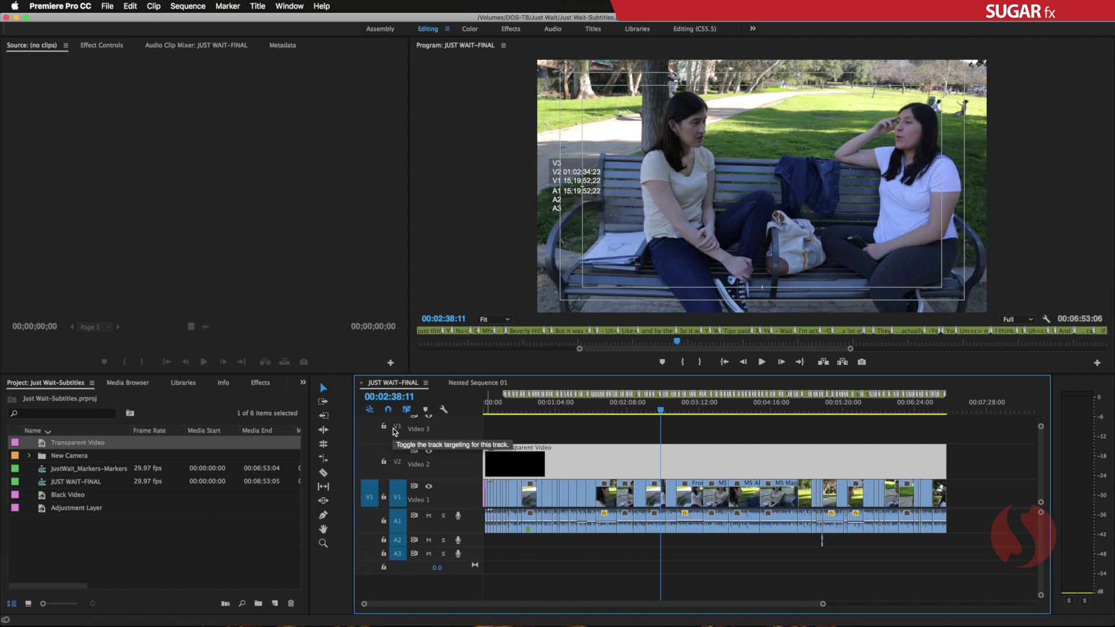
- Apply the Subtitles 4.0 effect from the Subtitles | SUGARfx video effects to the Transparent Video clip on Video 2
click(262, 385)
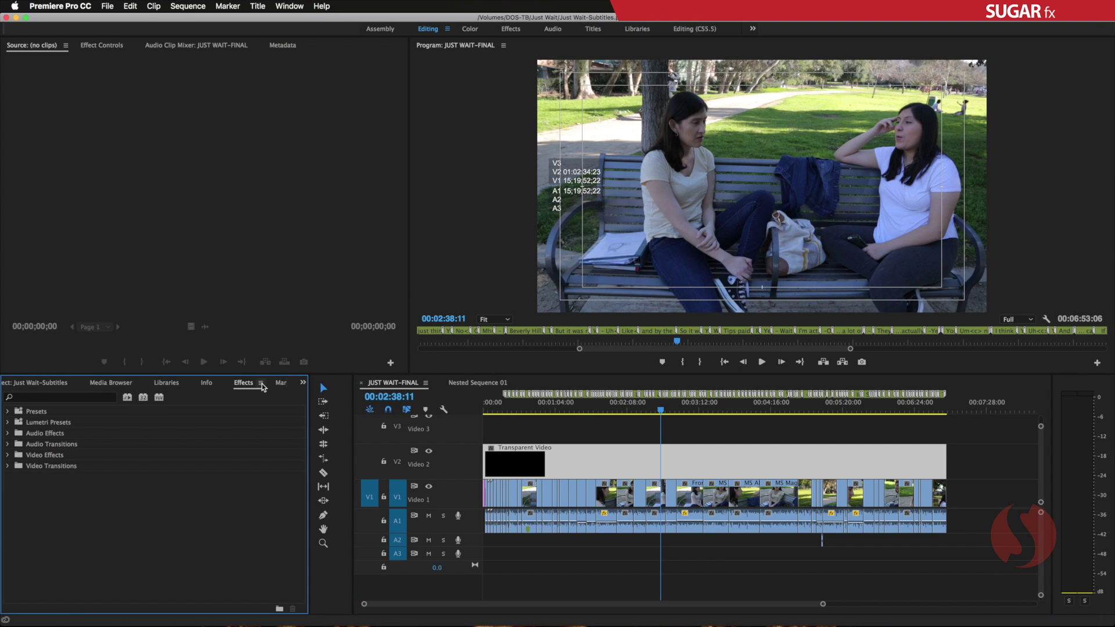
click(8, 456)
drag(304, 425, 299, 511)
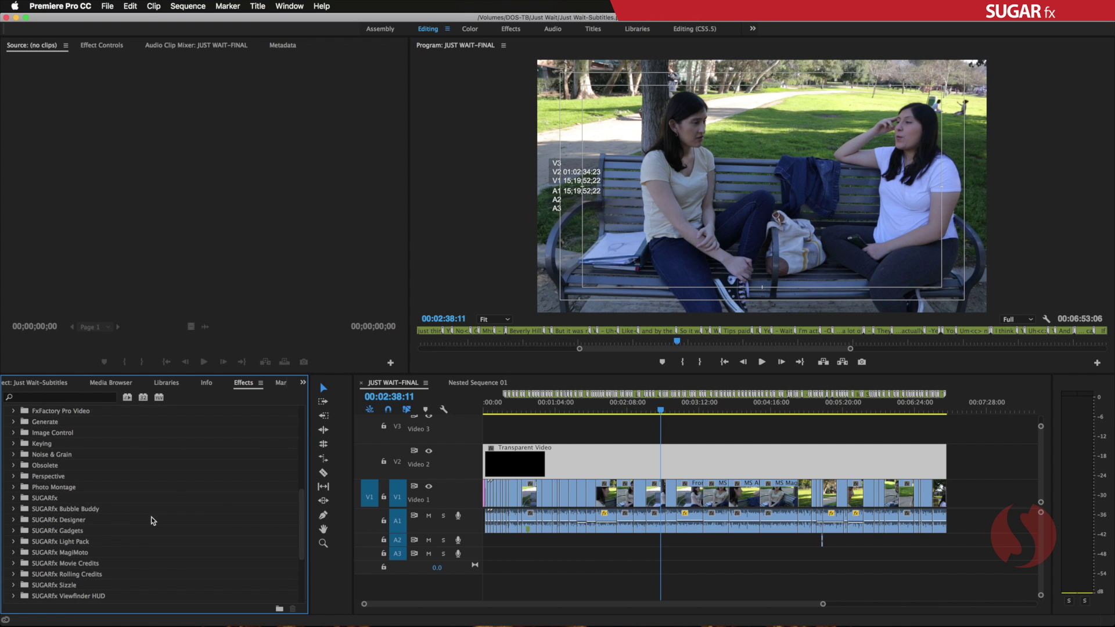
scroll(285, 540, down, 5)
click(13, 518)
click(36, 530)
drag(69, 524, 580, 460)
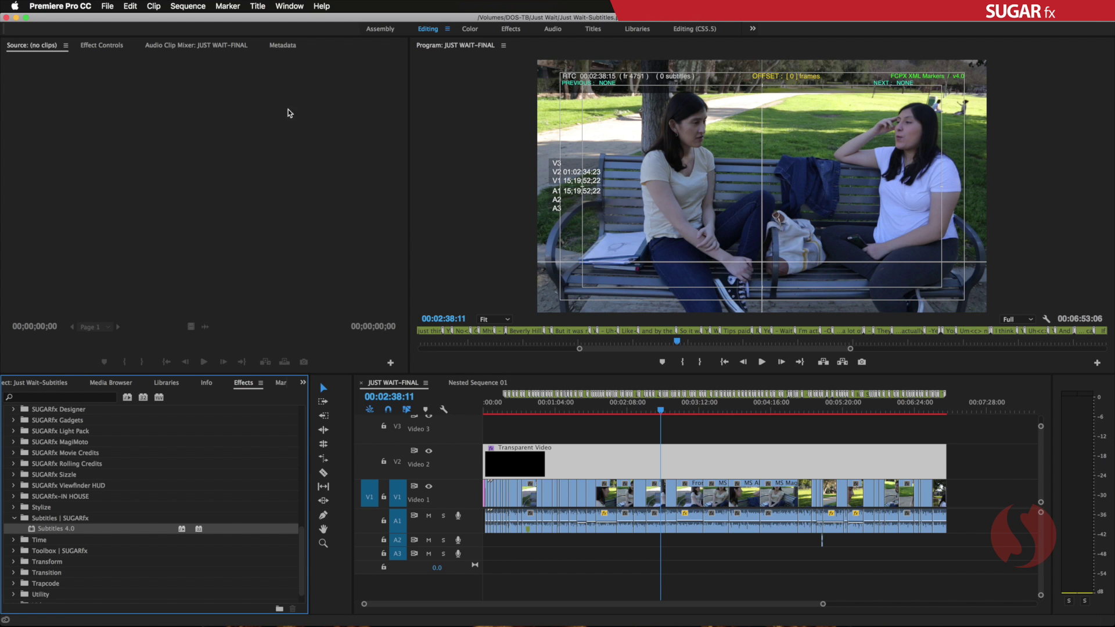
- Show the transparent video's effect settings and set the subtitle input format to Premiere Markers (CSV)
click(107, 47)
drag(404, 130, 391, 165)
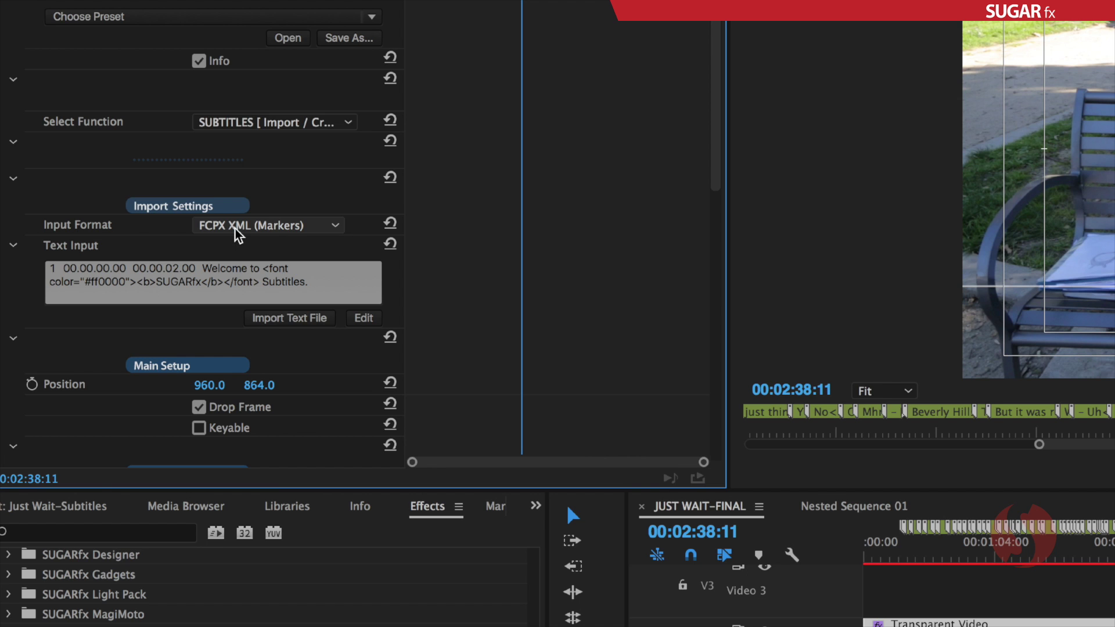
click(293, 232)
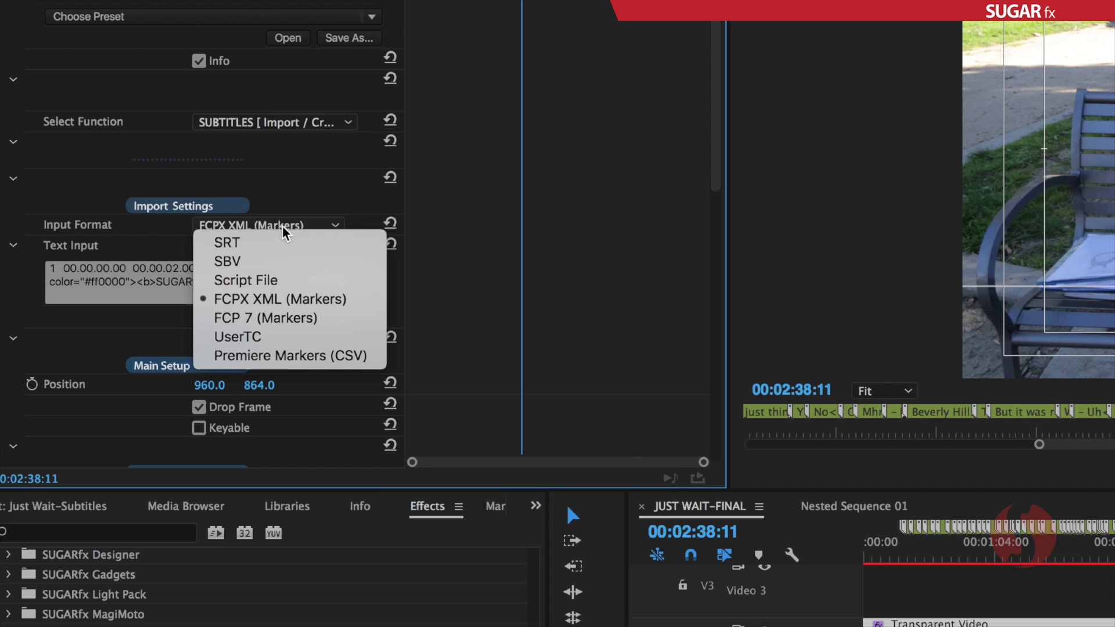
click(342, 356)
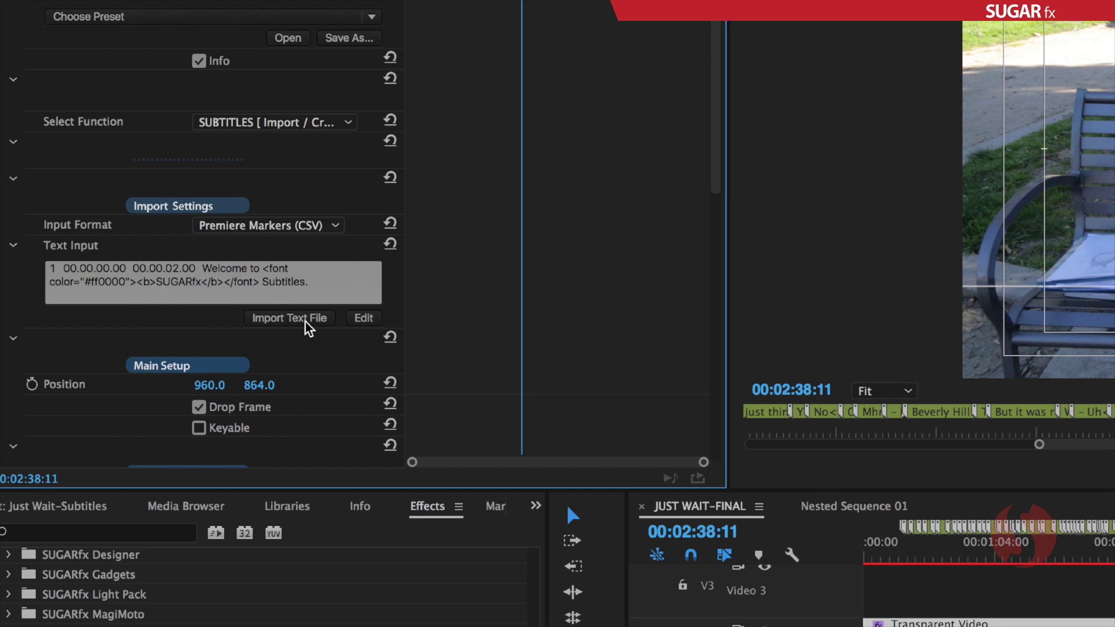
- Import the text file JUST WAIT-Tutorial SUBs.csv from the Exports SUBS folder into the subtitle effect
click(306, 323)
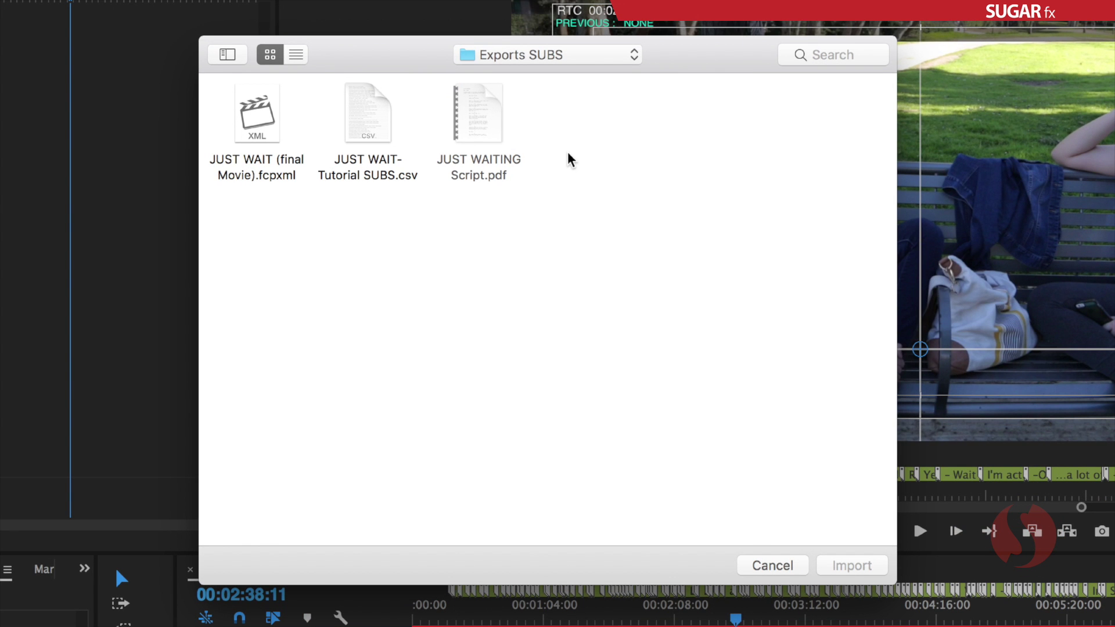
click(370, 126)
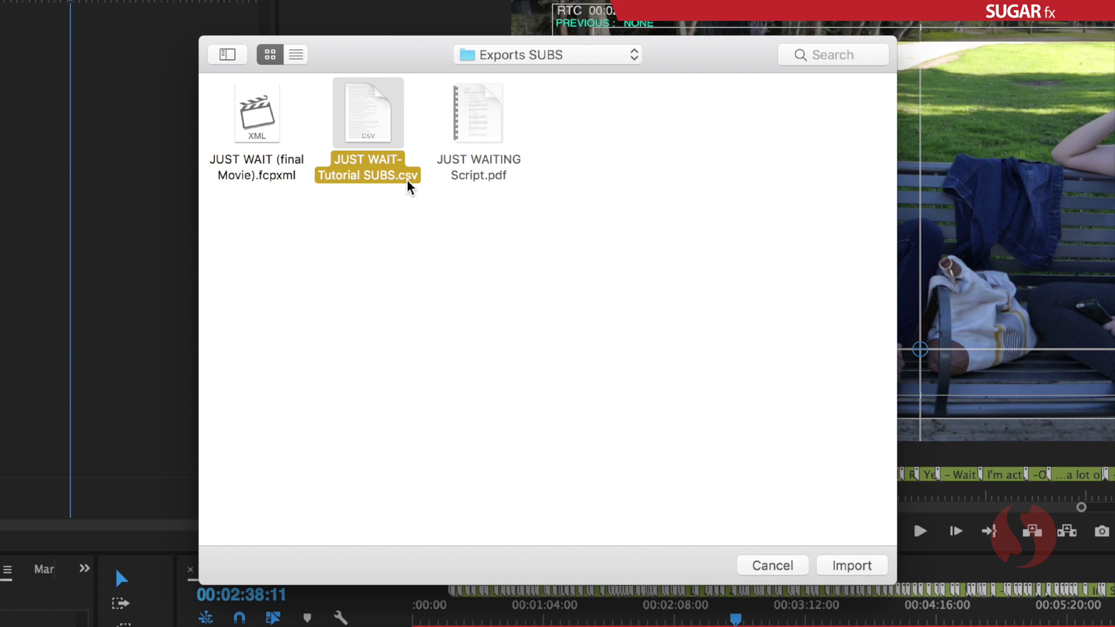
click(858, 566)
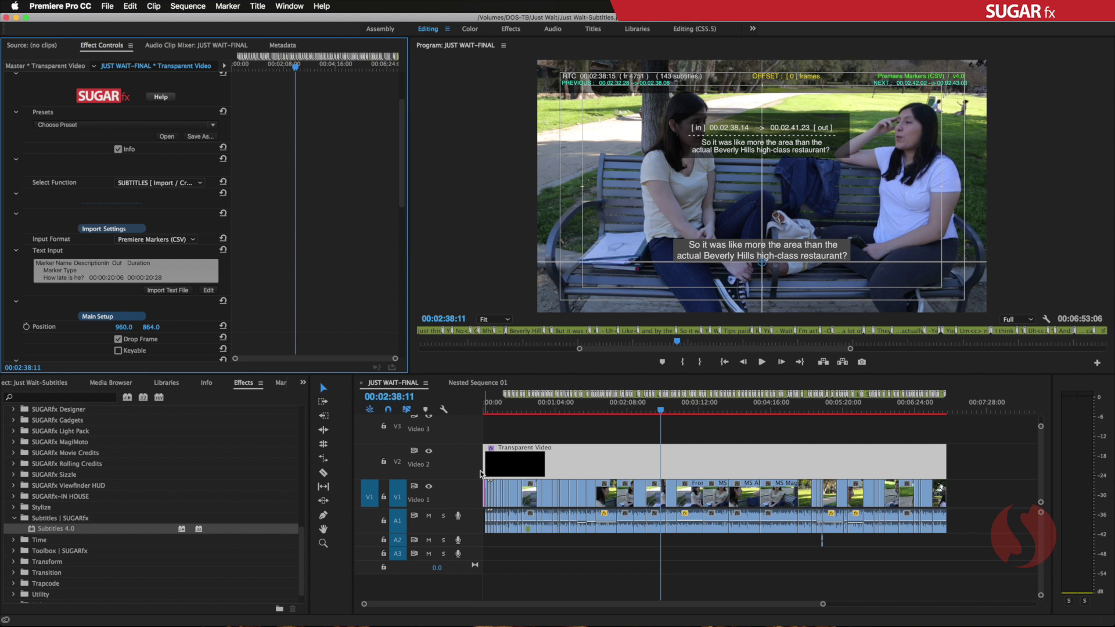
- Hide the Video 1 track and turn off Drop Frame in the subtitle effect's main setup
click(429, 488)
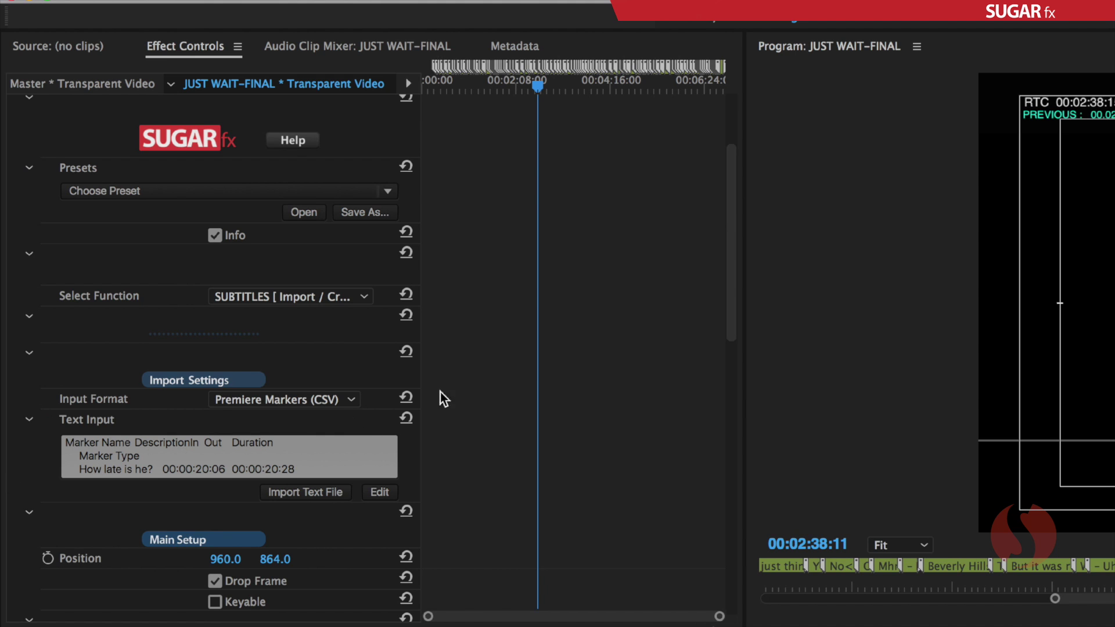
drag(728, 203, 734, 266)
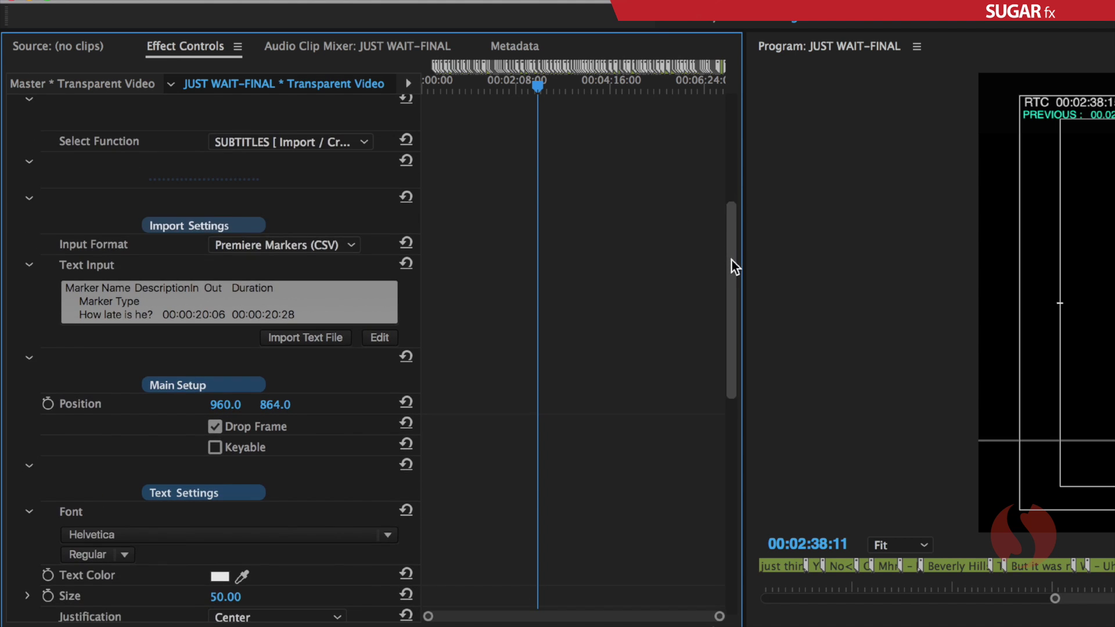
click(216, 428)
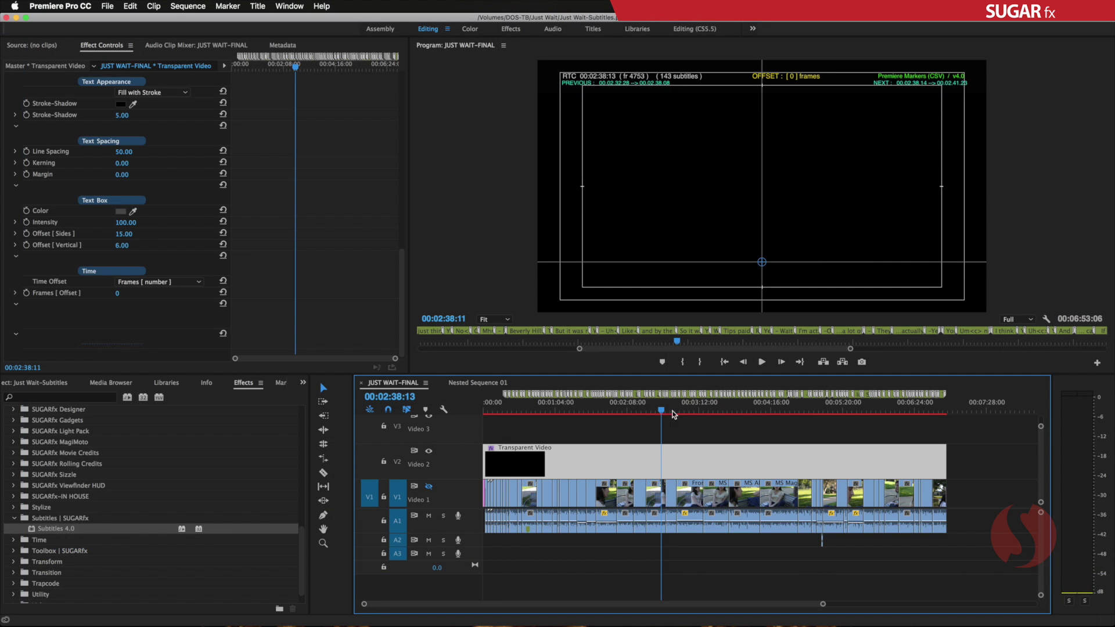
- Play and scrub the sequence to check the imported subtitles, stopping at 00:02:55:26
click(675, 411)
key(space)
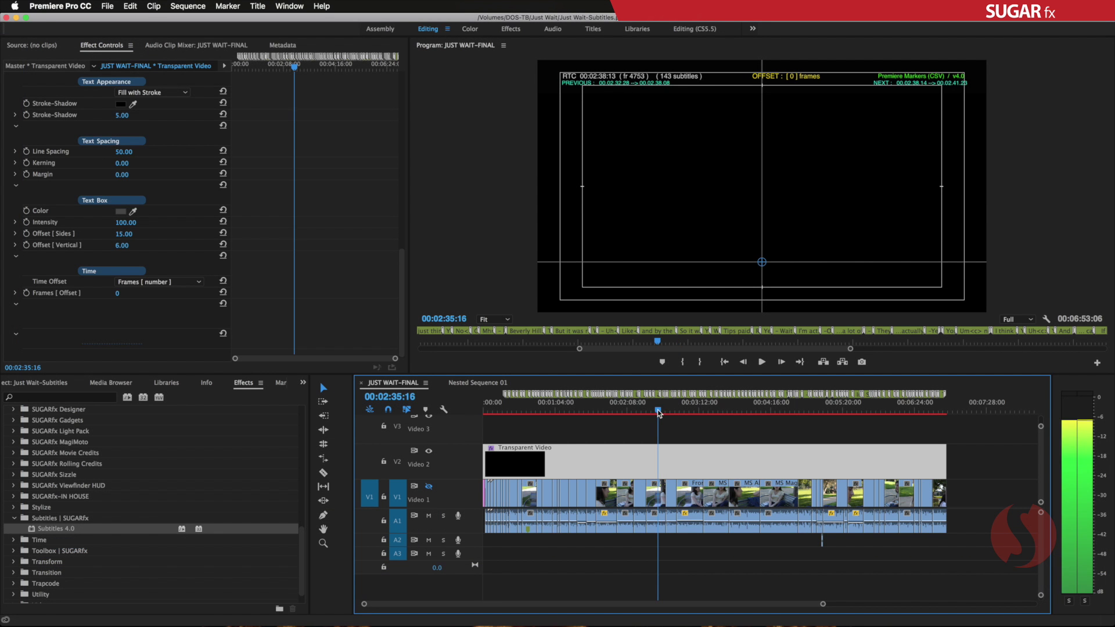
drag(677, 411, 681, 410)
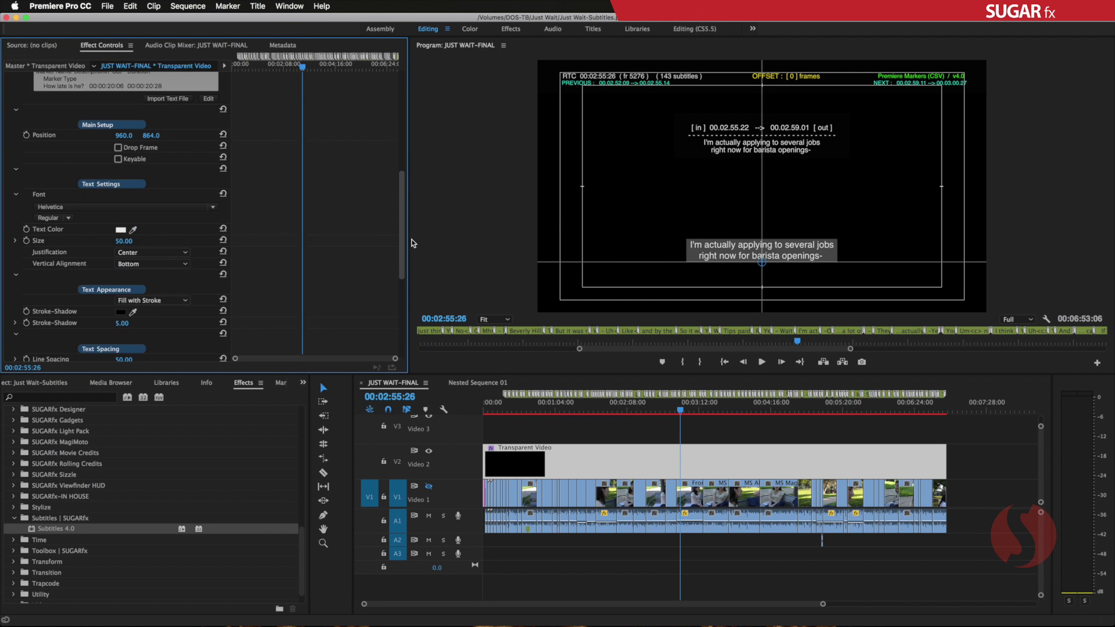
- Reposition the subtitle block in the program view, trying higher placements before settling it centred on the lower title-safe line
scroll(74, 231, up, 8)
scroll(84, 120, up, 3)
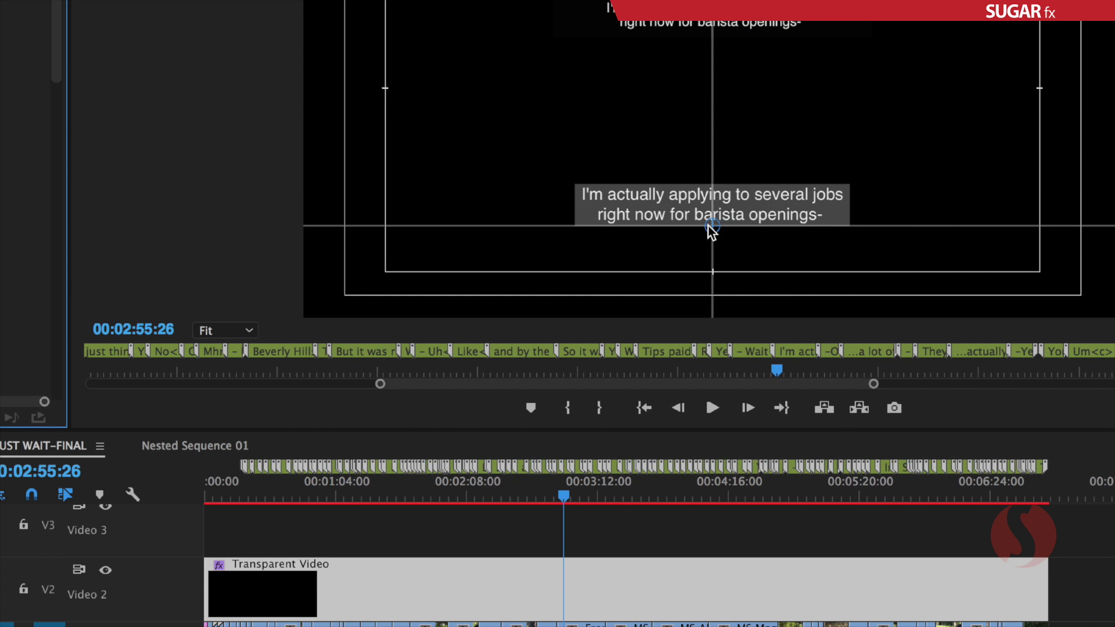
drag(715, 230, 690, 185)
drag(632, 175, 585, 218)
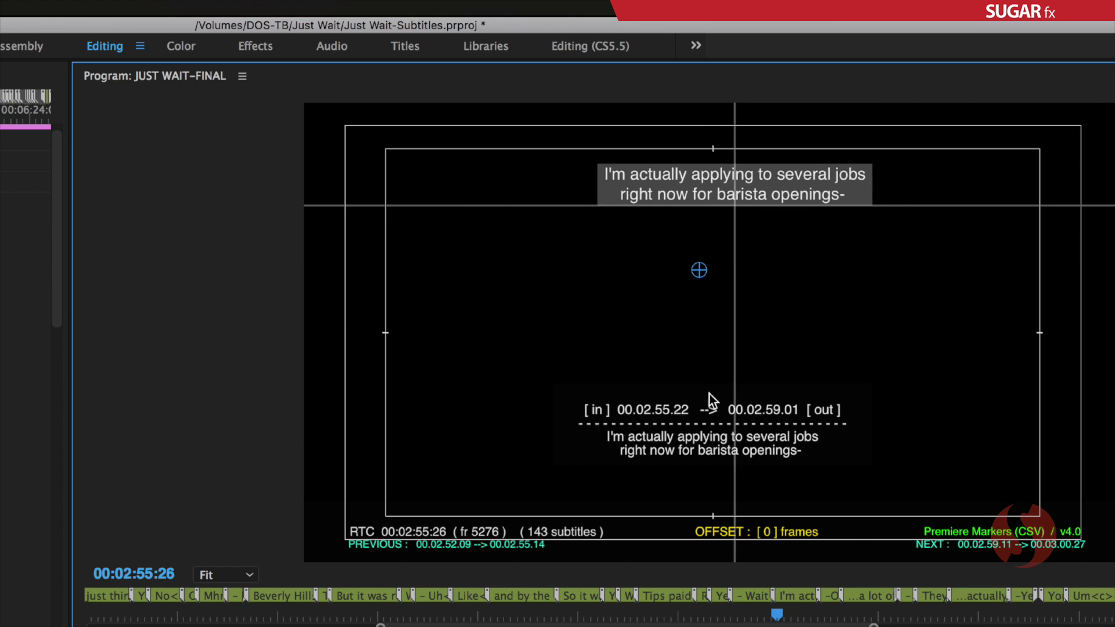
drag(709, 393, 713, 514)
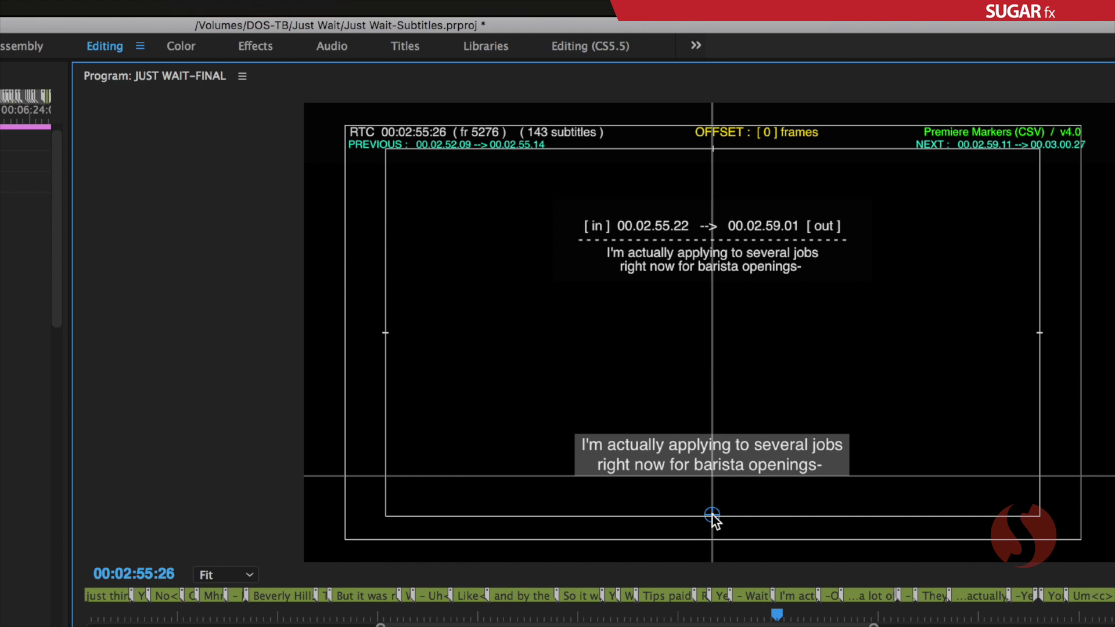
- Set the subtitle's horizontal position to 960 so it is exactly centred
scroll(183, 285, down, 10)
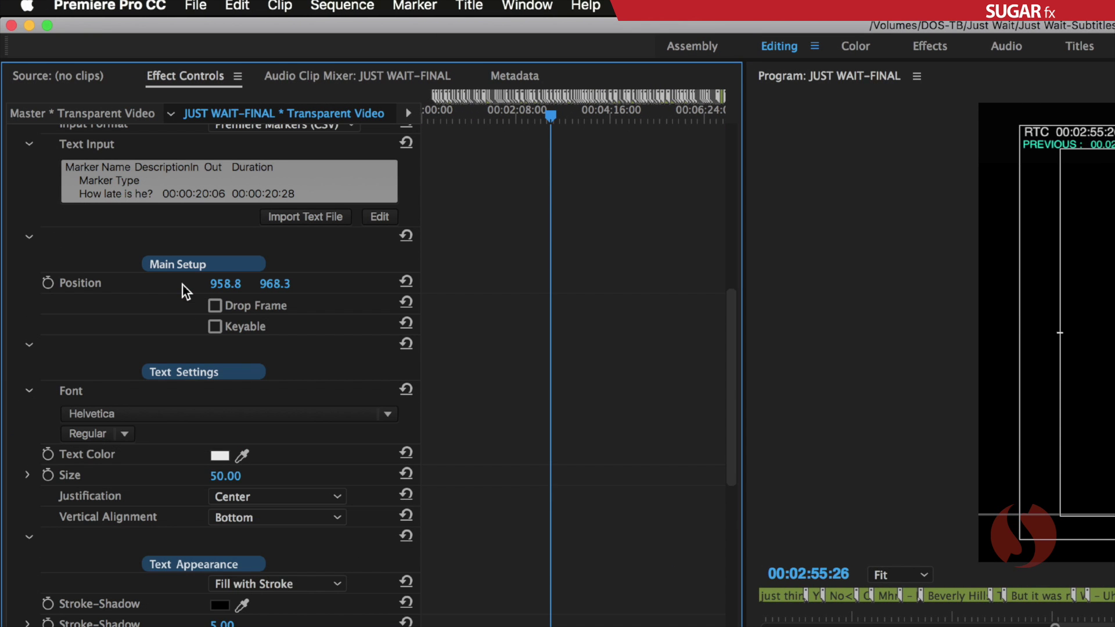
click(223, 283)
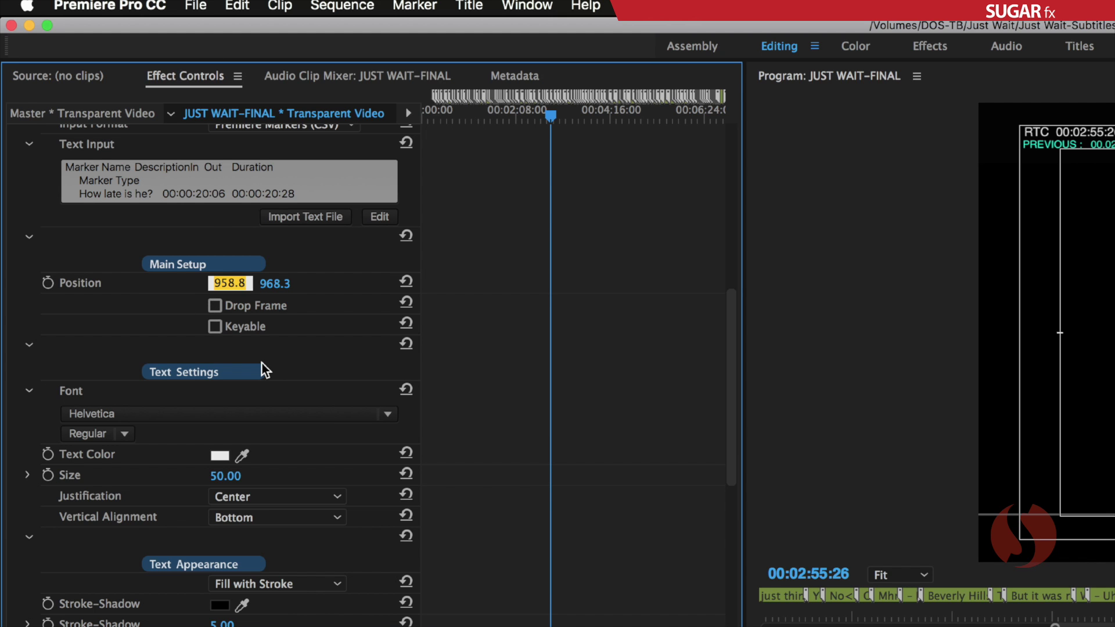
text(960)
key(Return)
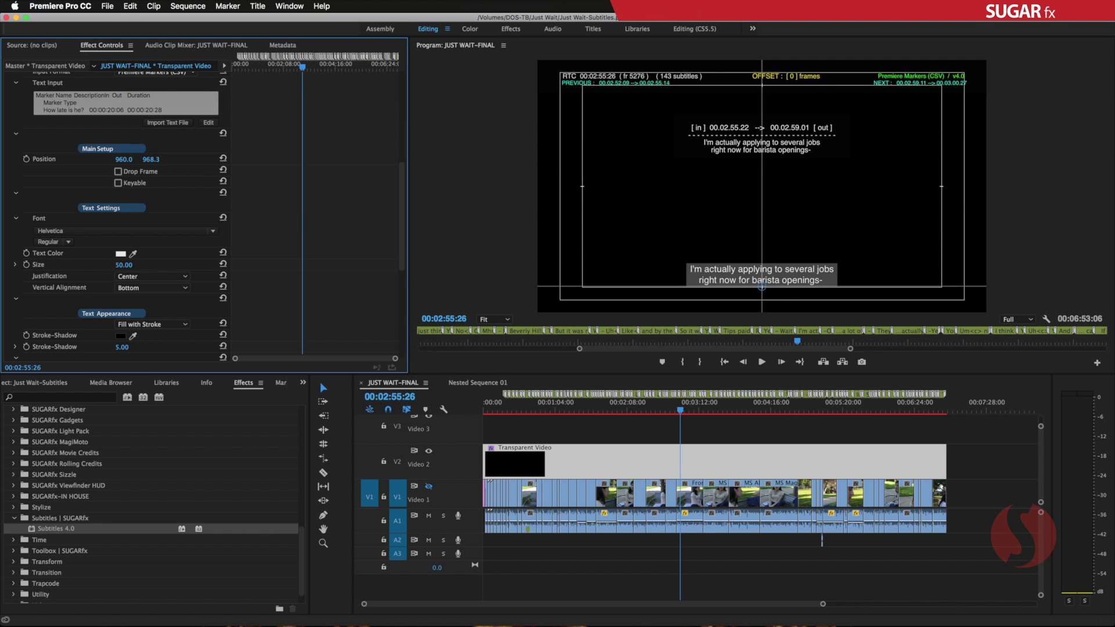
- Change the subtitle text box color to dark red, hex 540202
scroll(214, 217, down, 5)
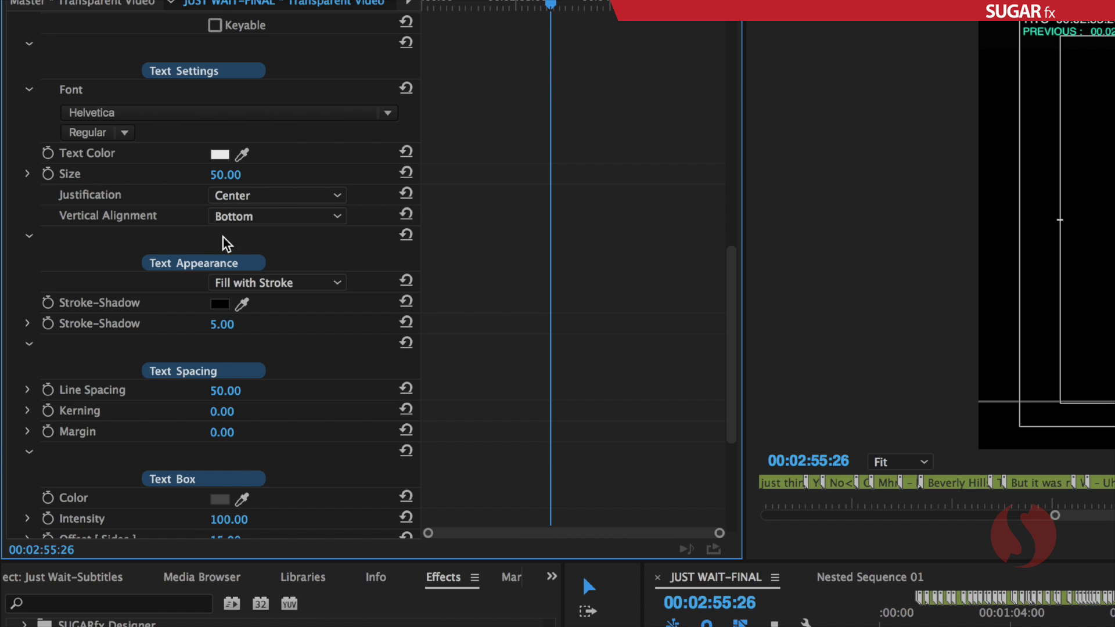
drag(733, 273, 286, 308)
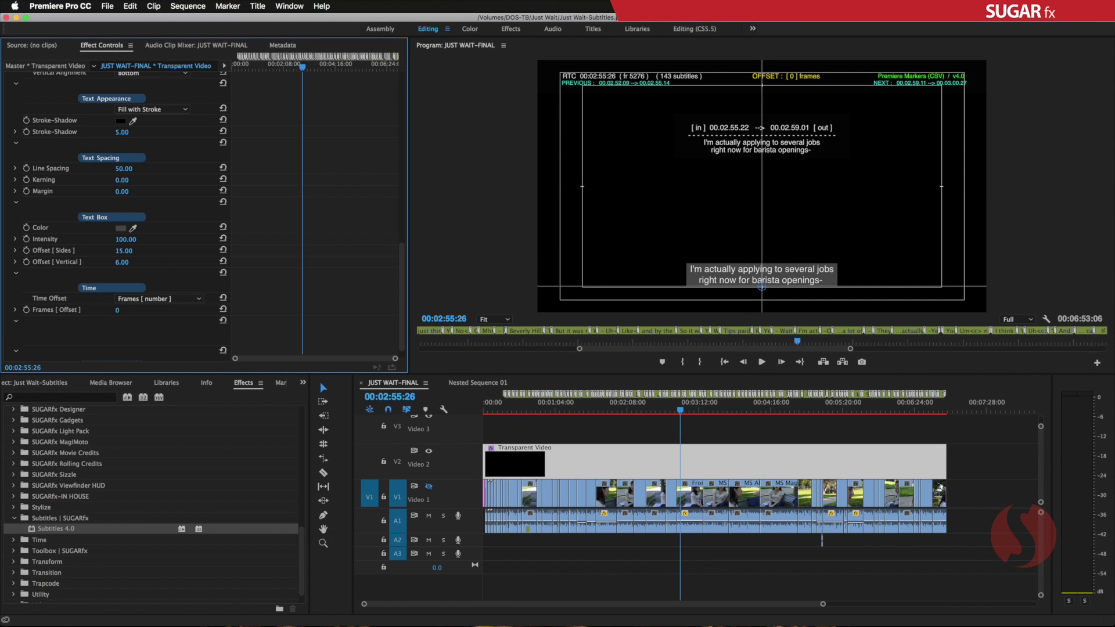
click(121, 229)
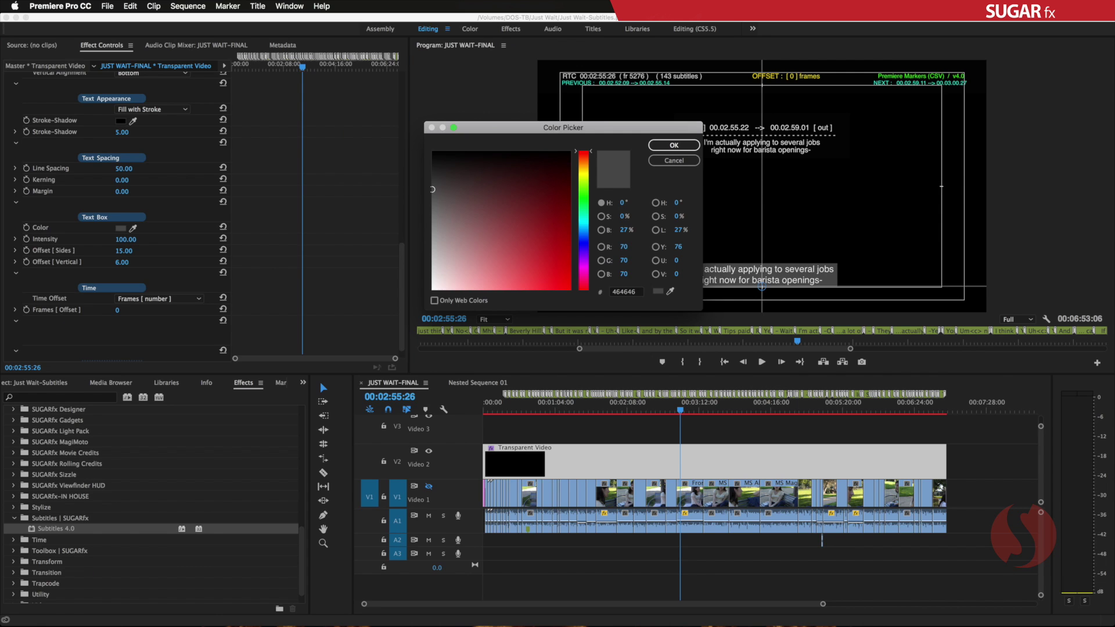
drag(559, 198, 568, 197)
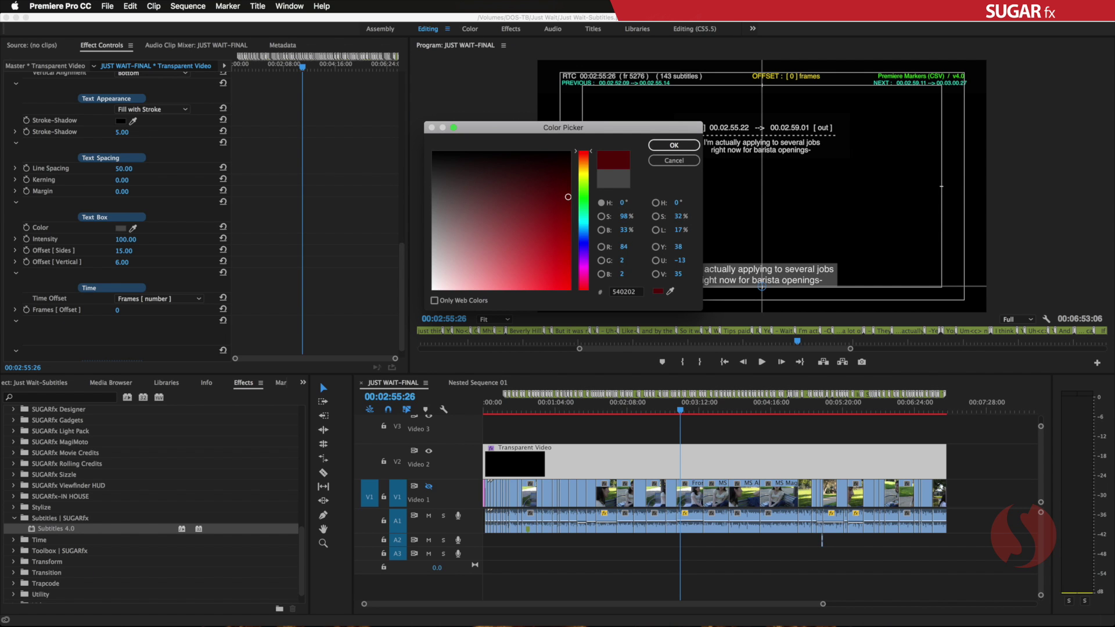
click(674, 145)
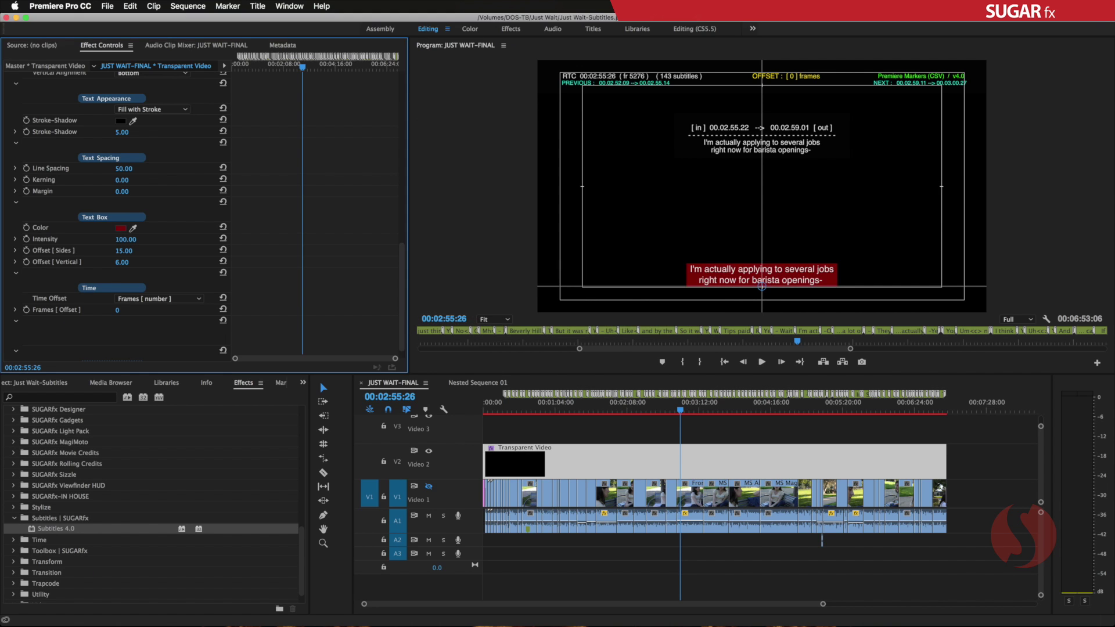
- Set the text box's side offset to 50 and its vertical offset to 21
mouse_move(123, 250)
mouse_down()
mouse_move(143, 250)
mouse_move(120, 262)
mouse_up()
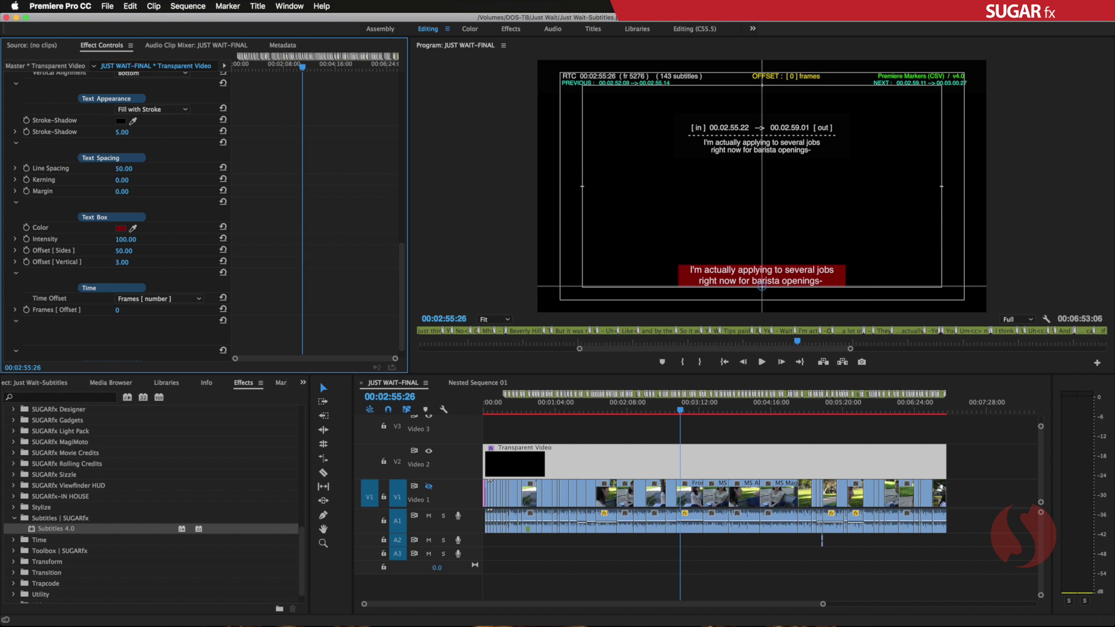
drag(120, 262, 131, 262)
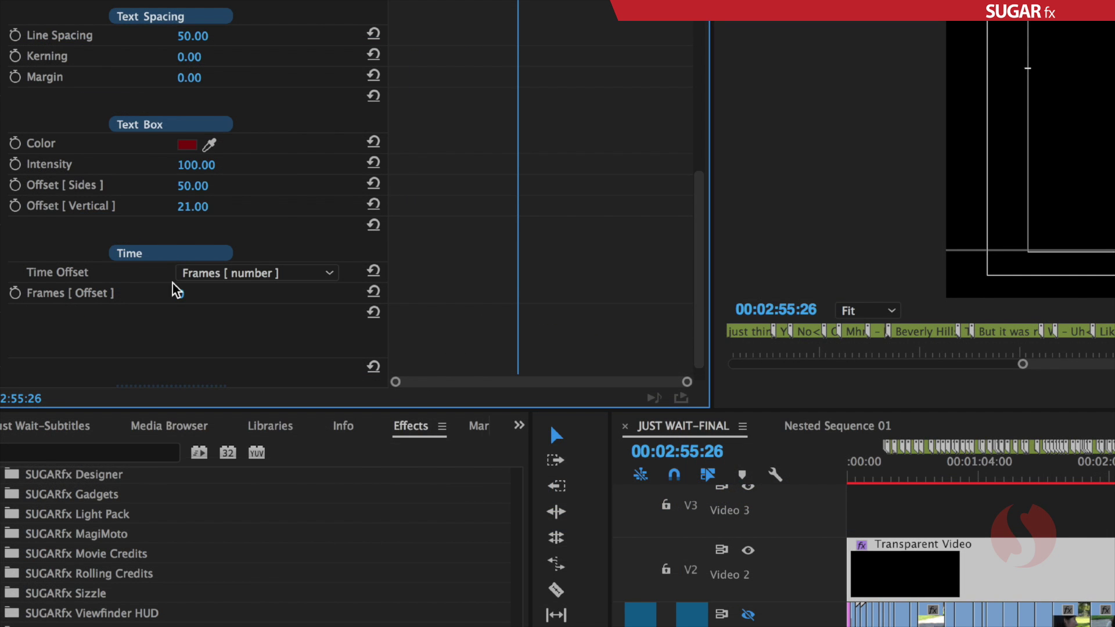
- Try a subtitle time offset of 59 frames, undoing and redoing the change to compare
click(118, 310)
text(59)
key(Return)
key(super+z)
key(super+shift+z)
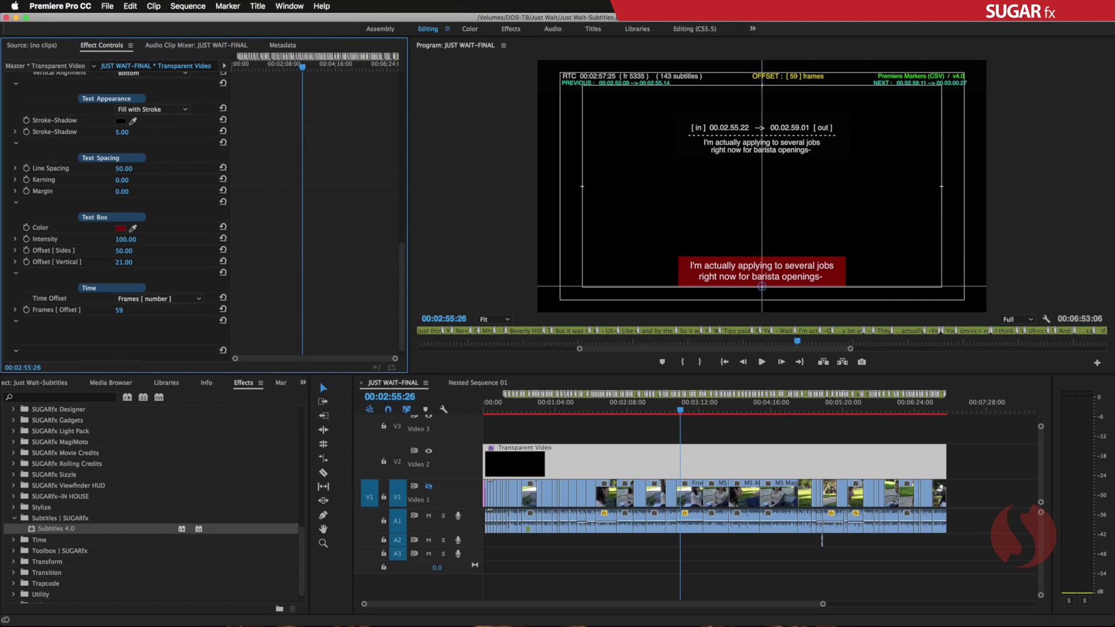
- Try a subtitle time offset of -35 frames, and reset the offset to 0
click(119, 310)
text(-35)
key(Return)
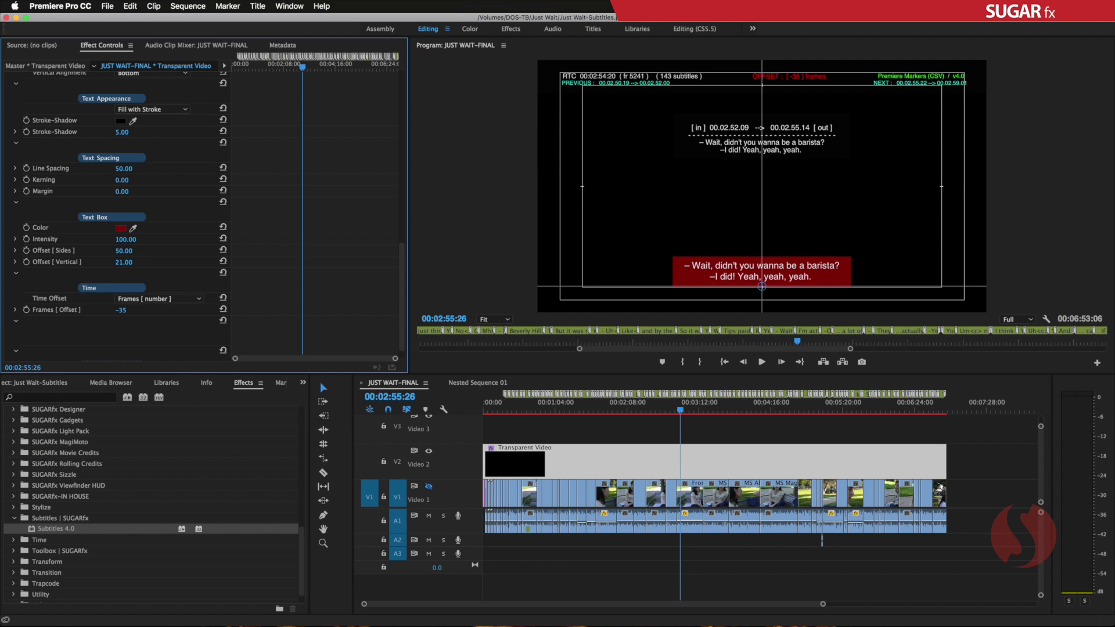
click(120, 310)
text(0)
key(Return)
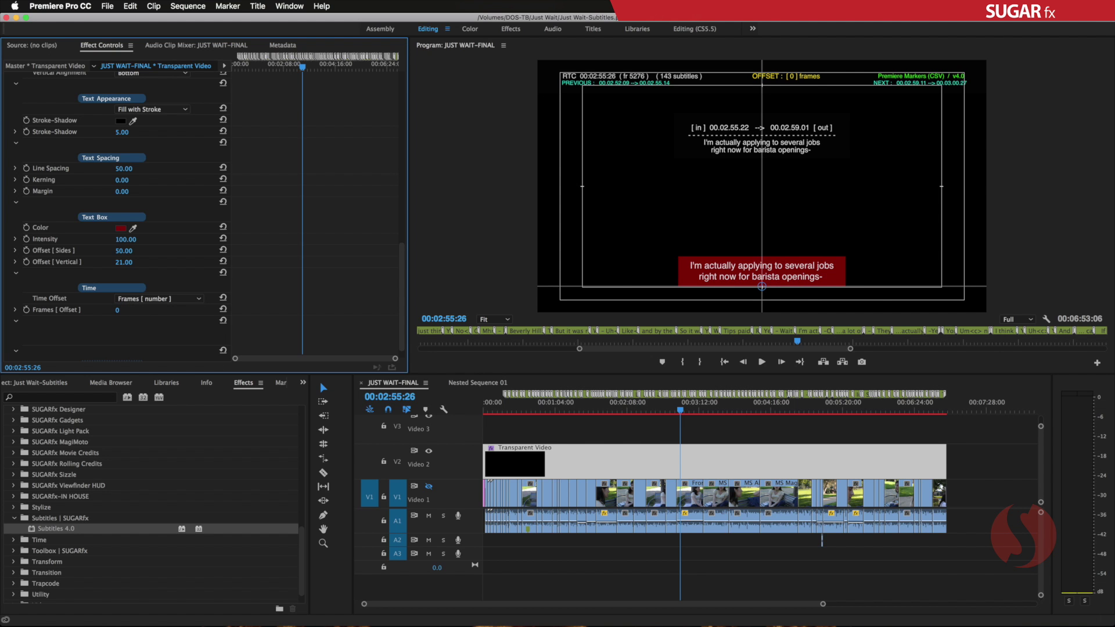
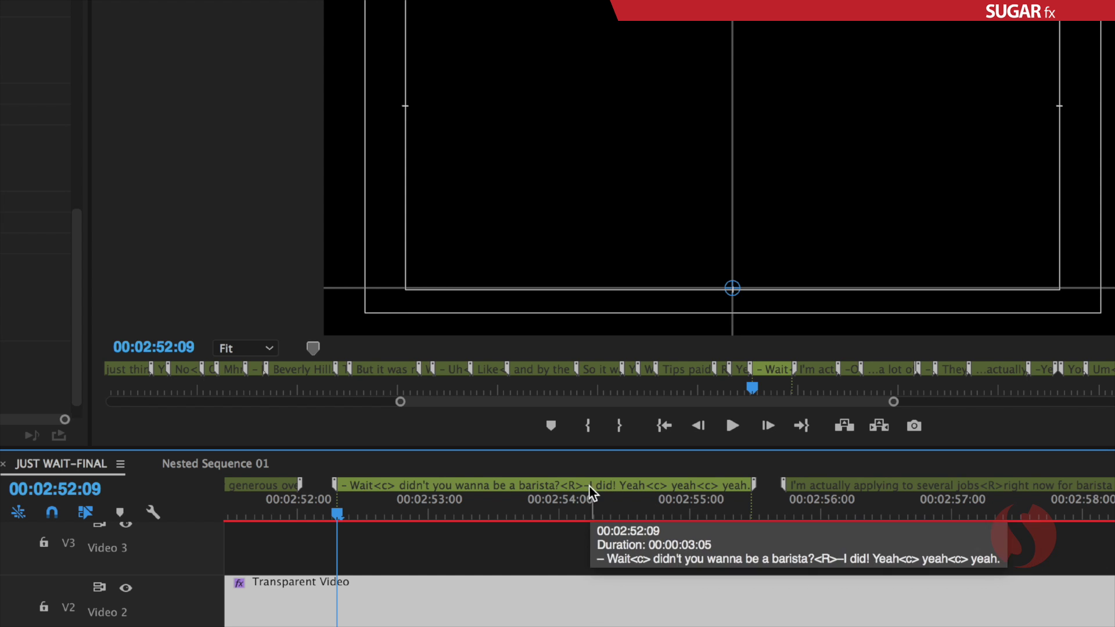
- Open the marker at 00:02:52:09 and examine the <c> code in its comments
double_click(583, 484)
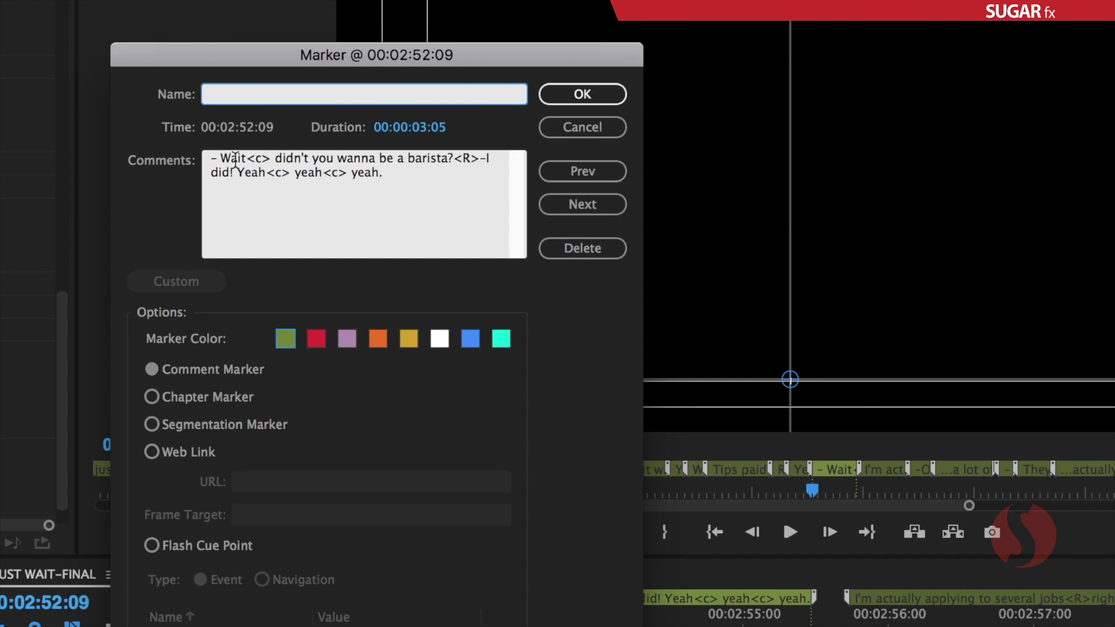
drag(246, 158, 271, 158)
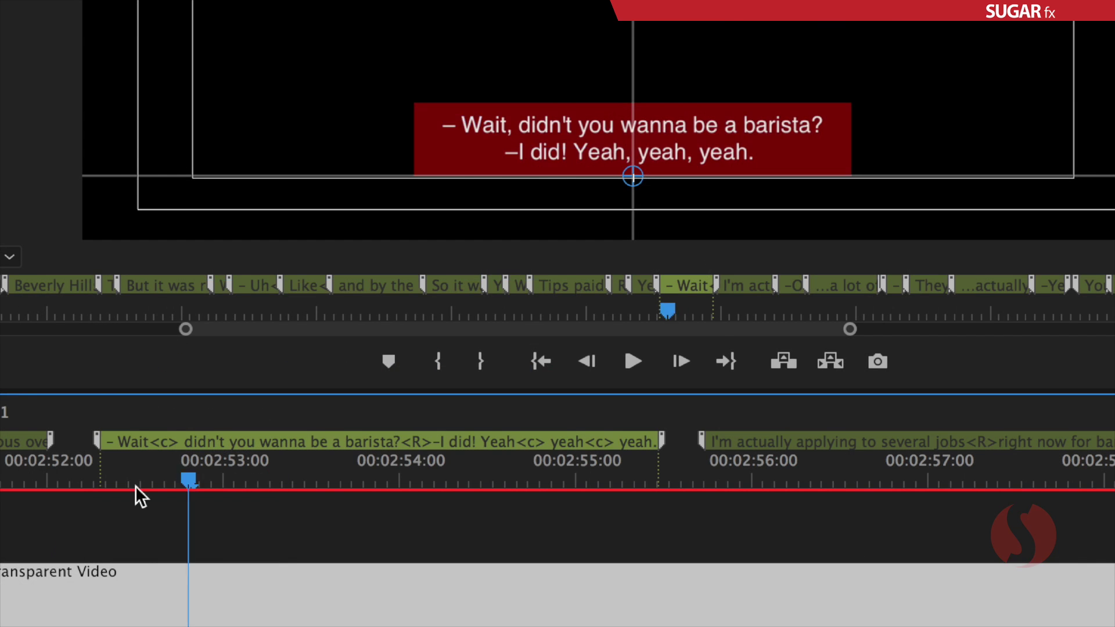
- Scrub through the barista question's subtitle and make the Video 1 track visible again
mouse_move(135, 485)
mouse_down()
mouse_move(92, 480)
mouse_move(316, 474)
mouse_up()
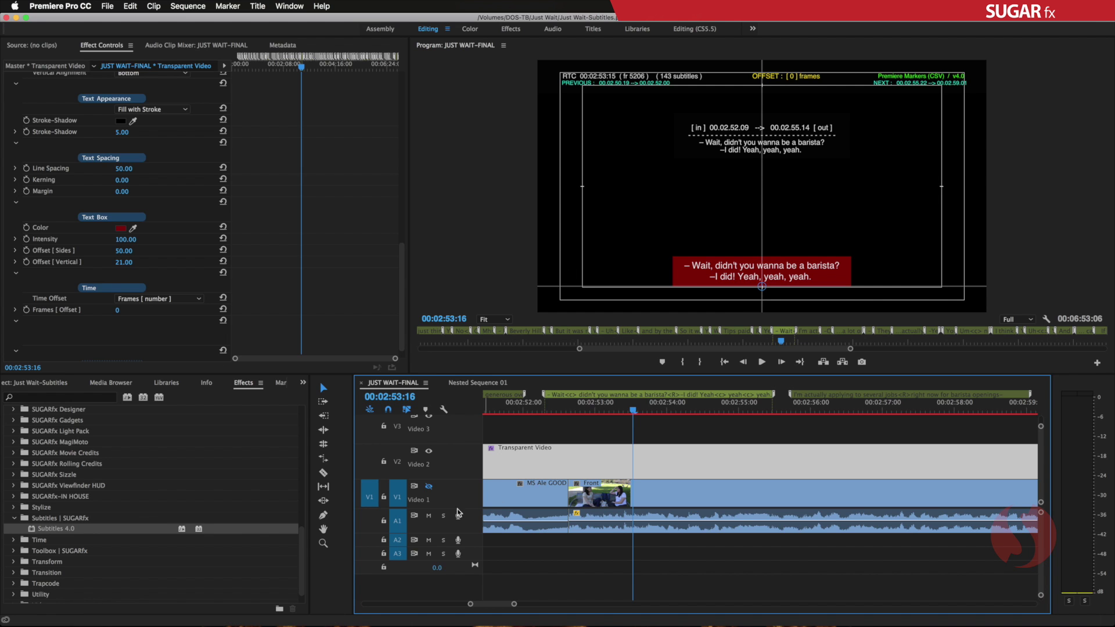
click(430, 487)
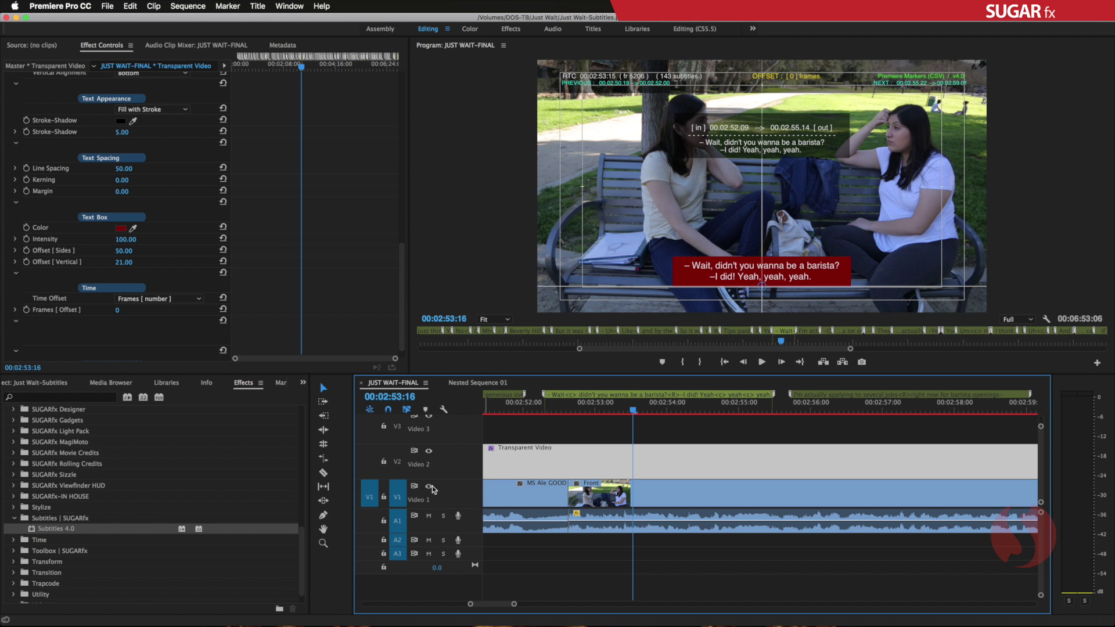
- Scrub the sequence forward past the barista question to the job application subtitle at 00:02:56:13
click(637, 411)
drag(641, 413, 769, 413)
click(841, 411)
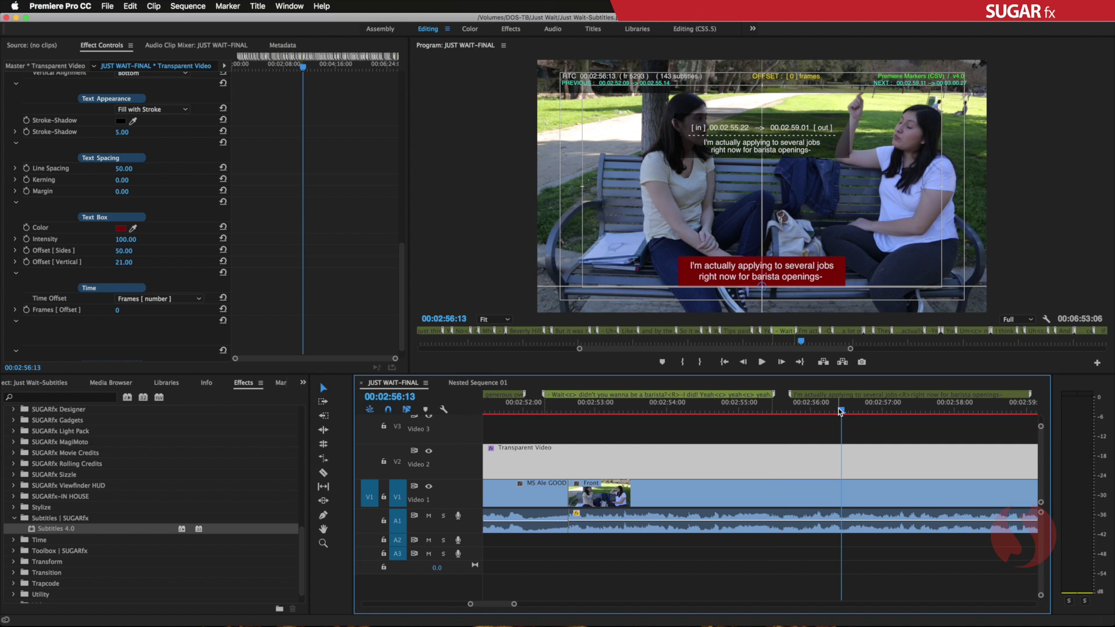
- Hide the info overlay of the Subtitles 4.0 effect
drag(407, 259, 407, 246)
scroll(139, 174, up, 15)
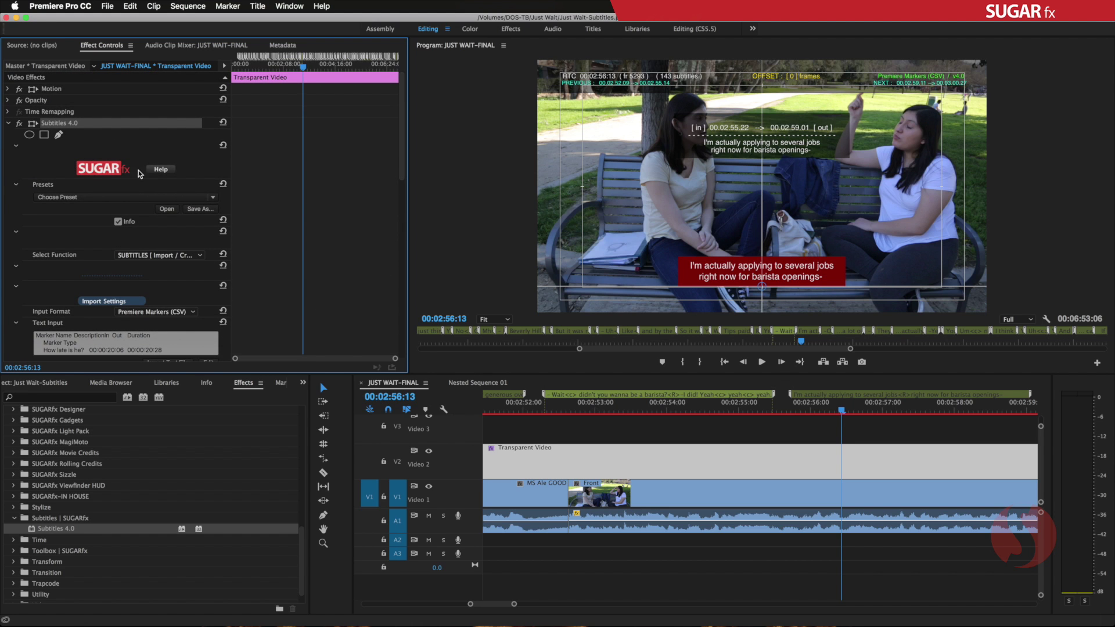
click(118, 222)
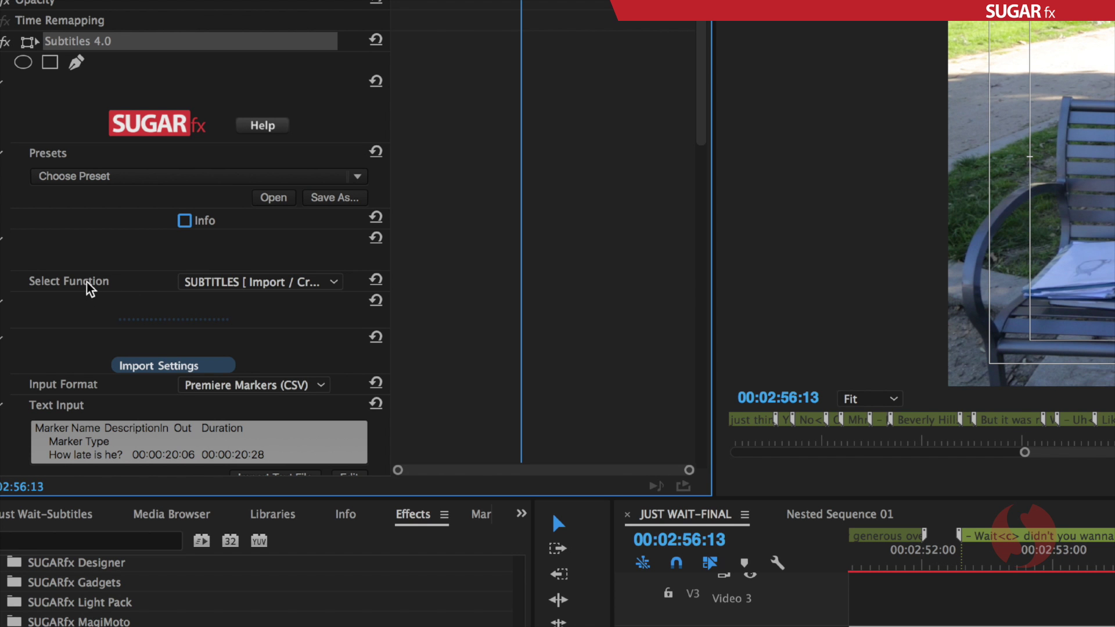
- Switch the Subtitles 4.0 function to EXPORT [ Data Exchange ] and turn the info overlay back on
click(187, 283)
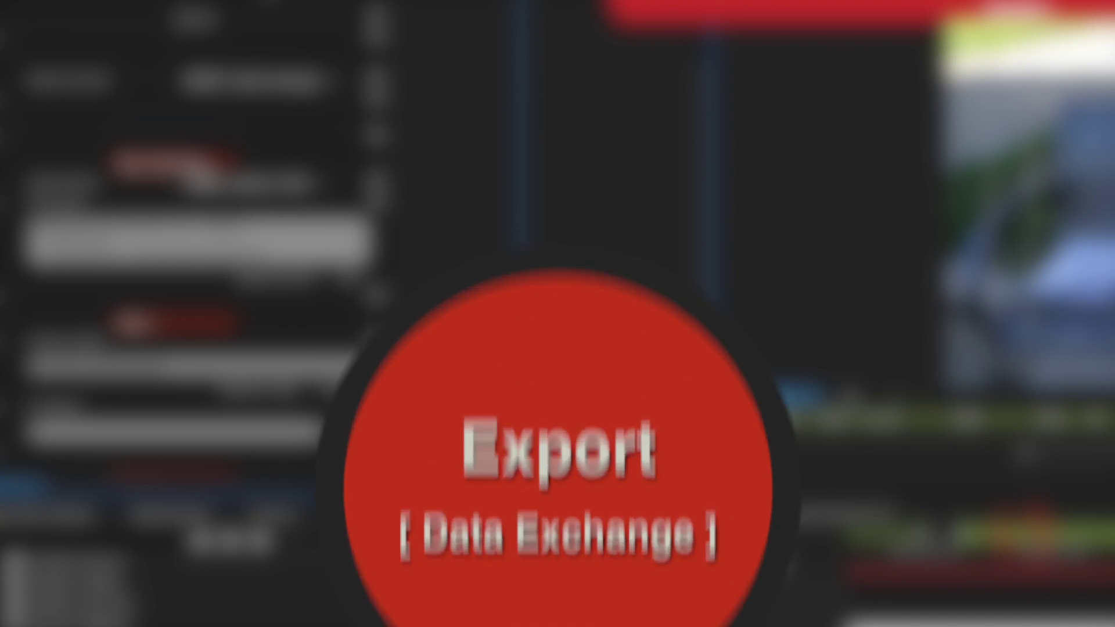
click(184, 21)
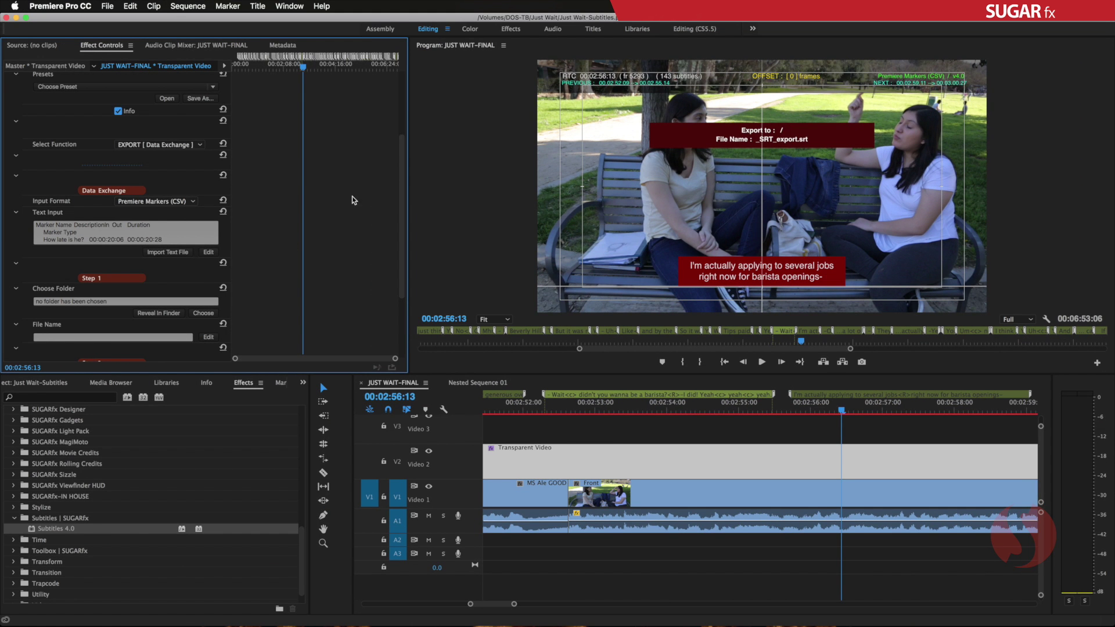
- Choose the Exports SUBS folder as the destination for the subtitle export
scroll(405, 159, down, 3)
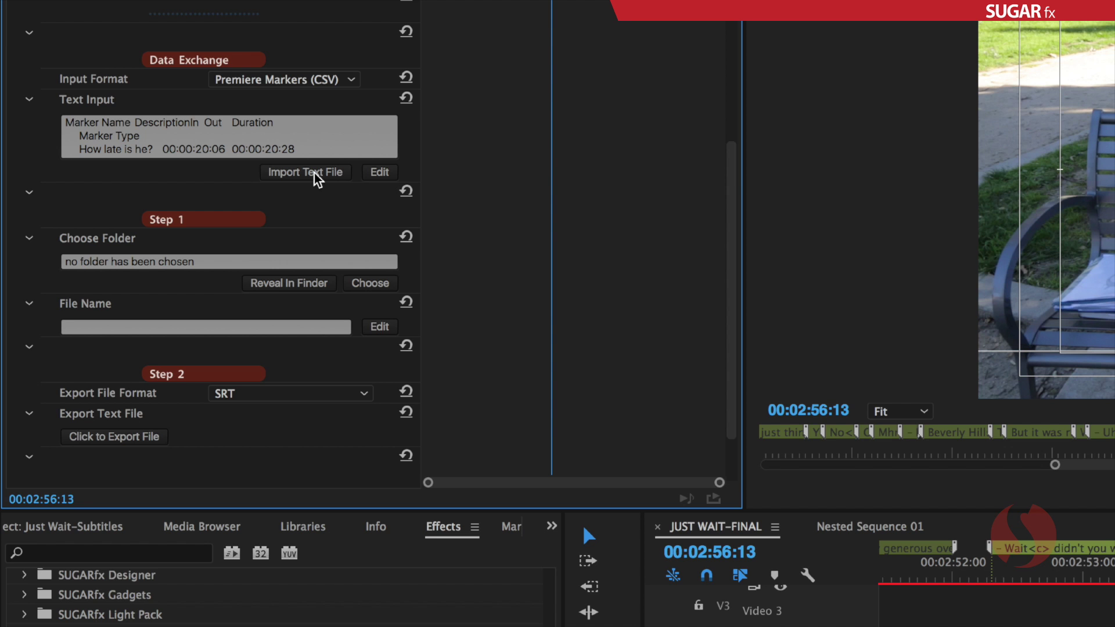
drag(732, 180, 739, 225)
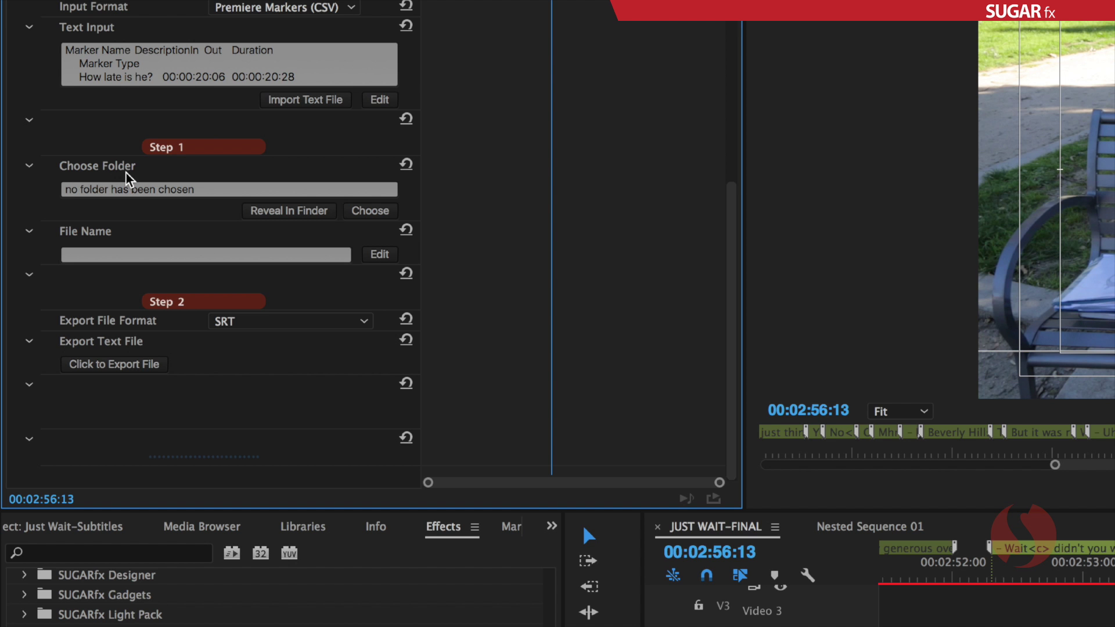
click(370, 210)
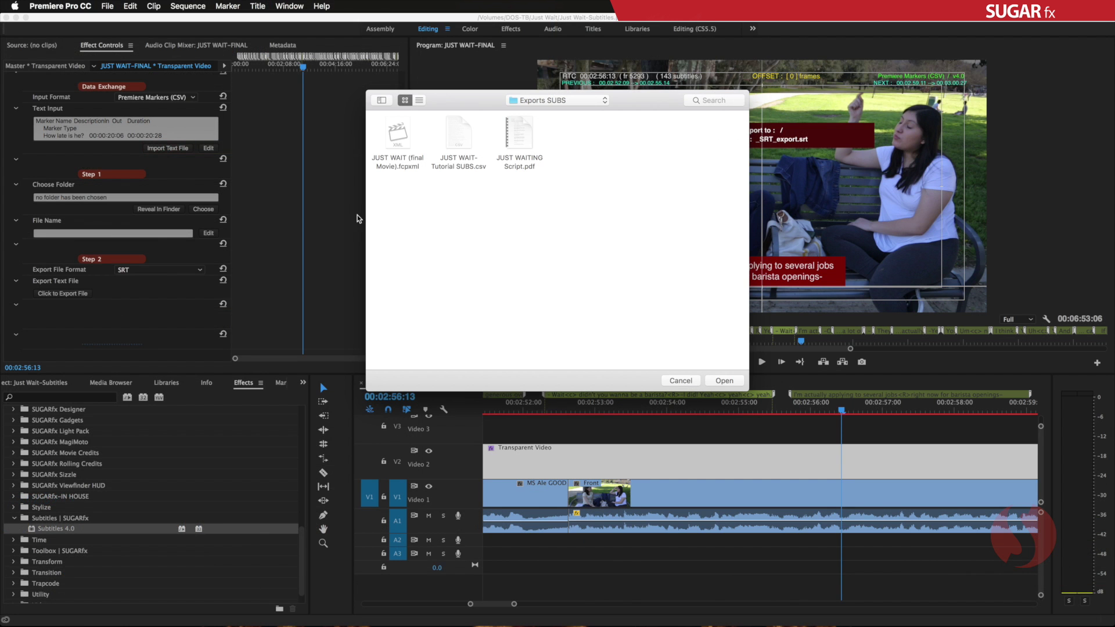
click(725, 381)
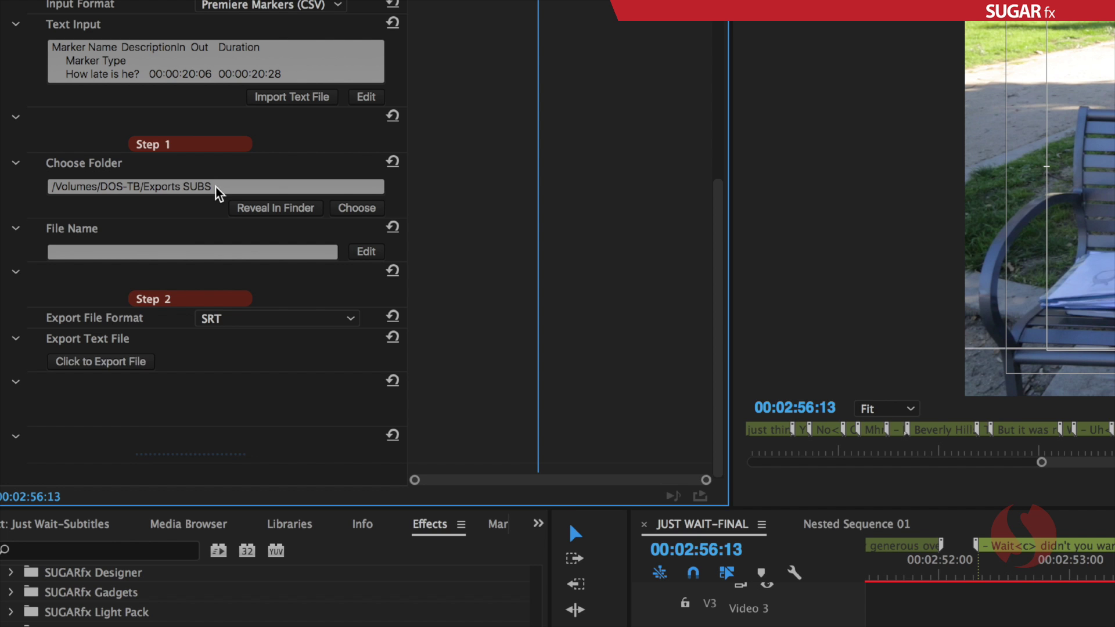
- Set the export file name to "Exported Subs"
click(86, 256)
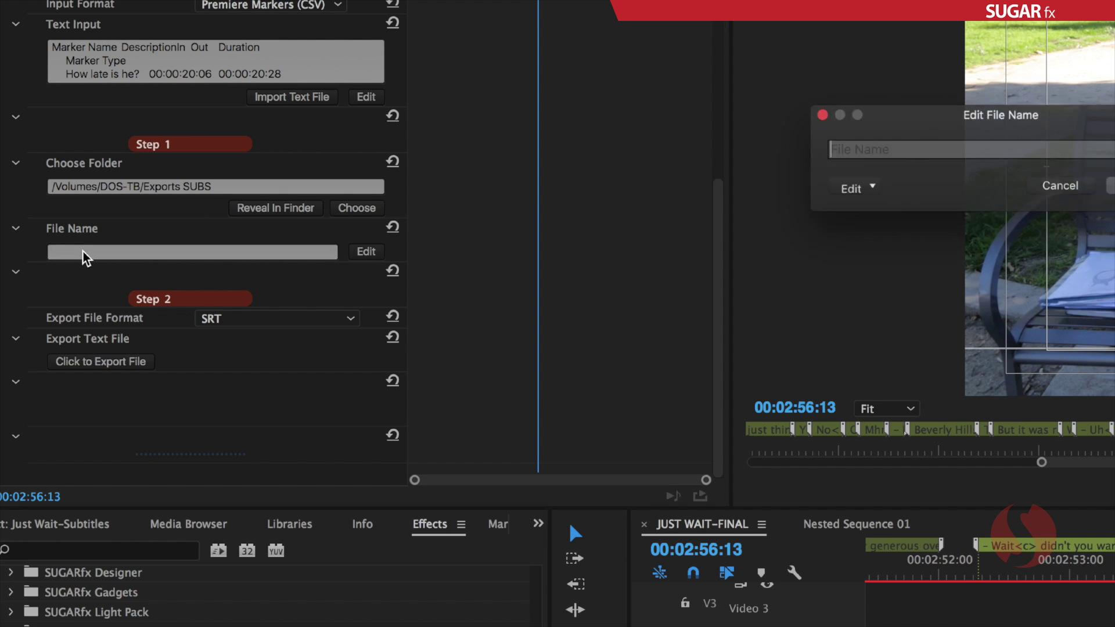
drag(935, 110, 691, 150)
text(Exported)
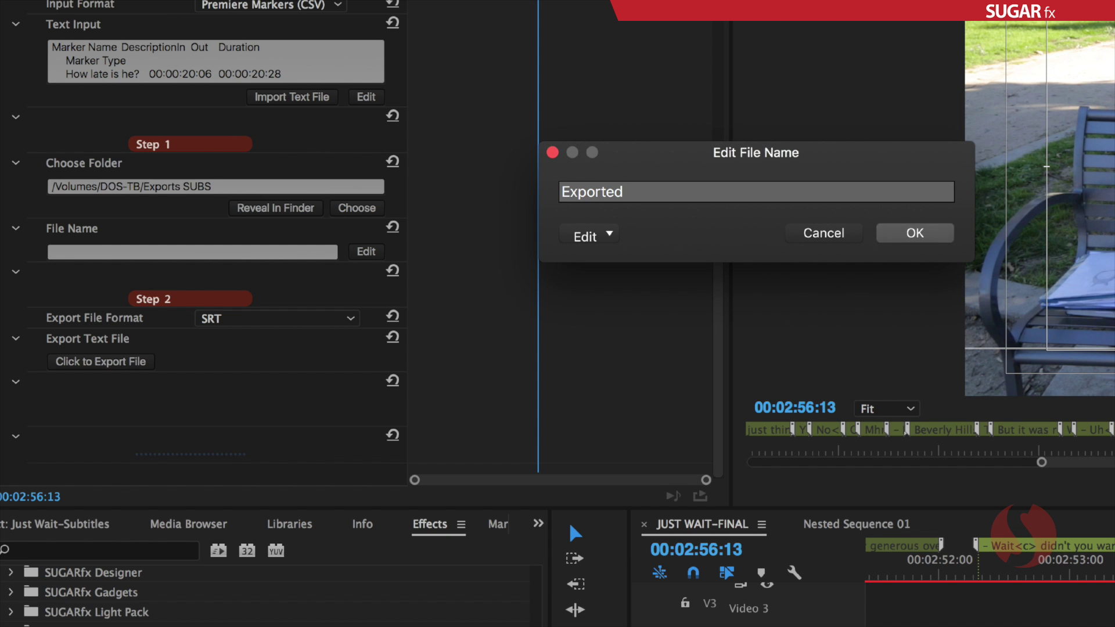
text( Subs)
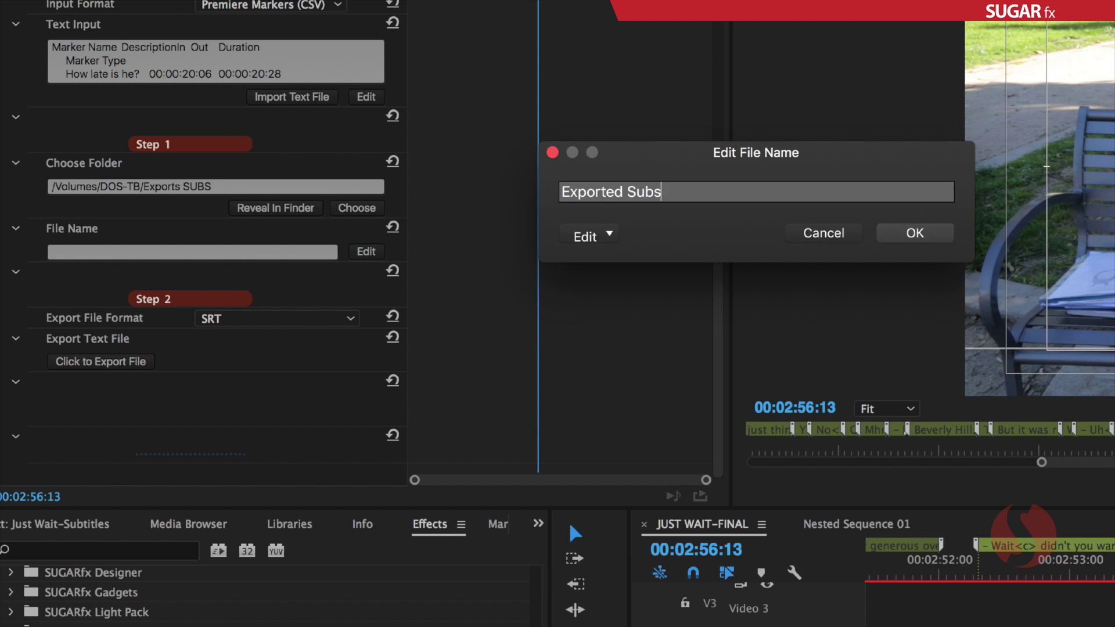
click(924, 236)
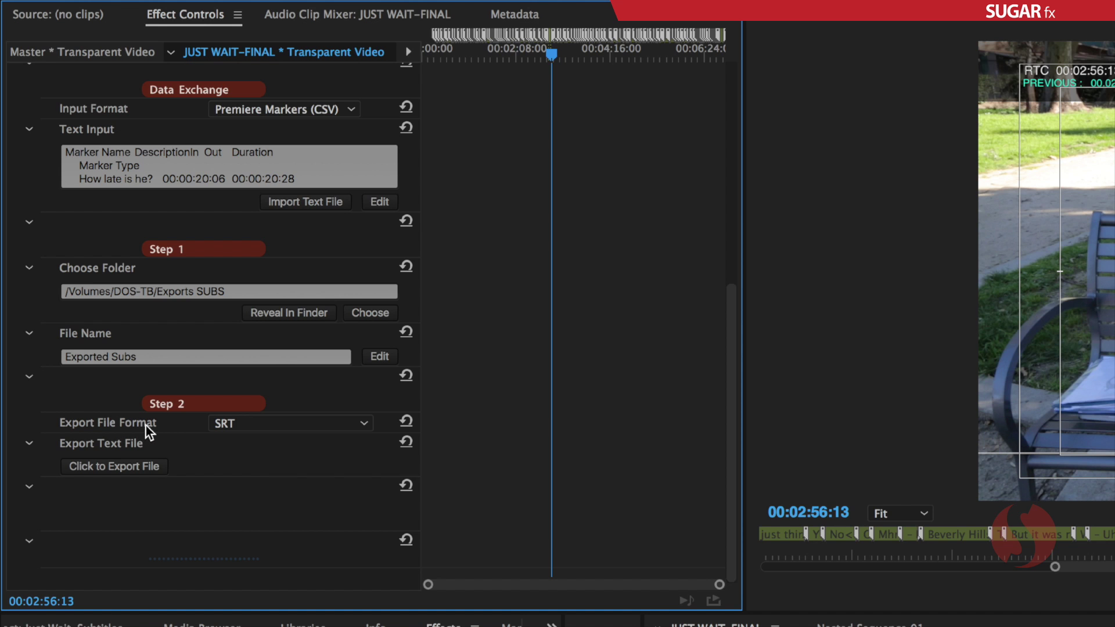
- Select SRT from the available export file formats and export the subtitle text file
click(279, 424)
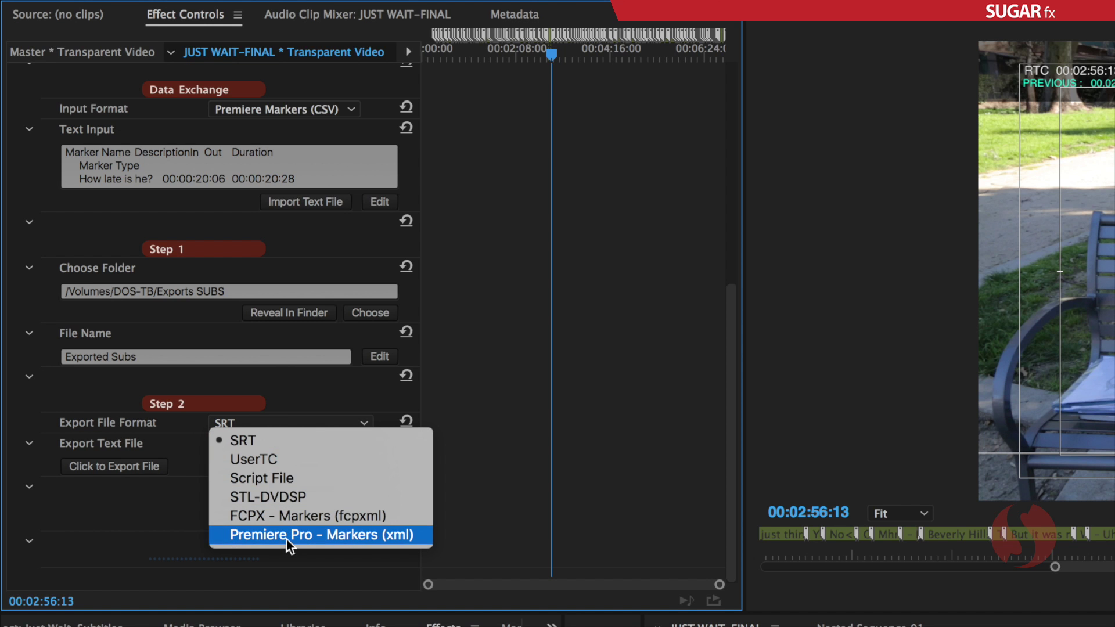
click(331, 440)
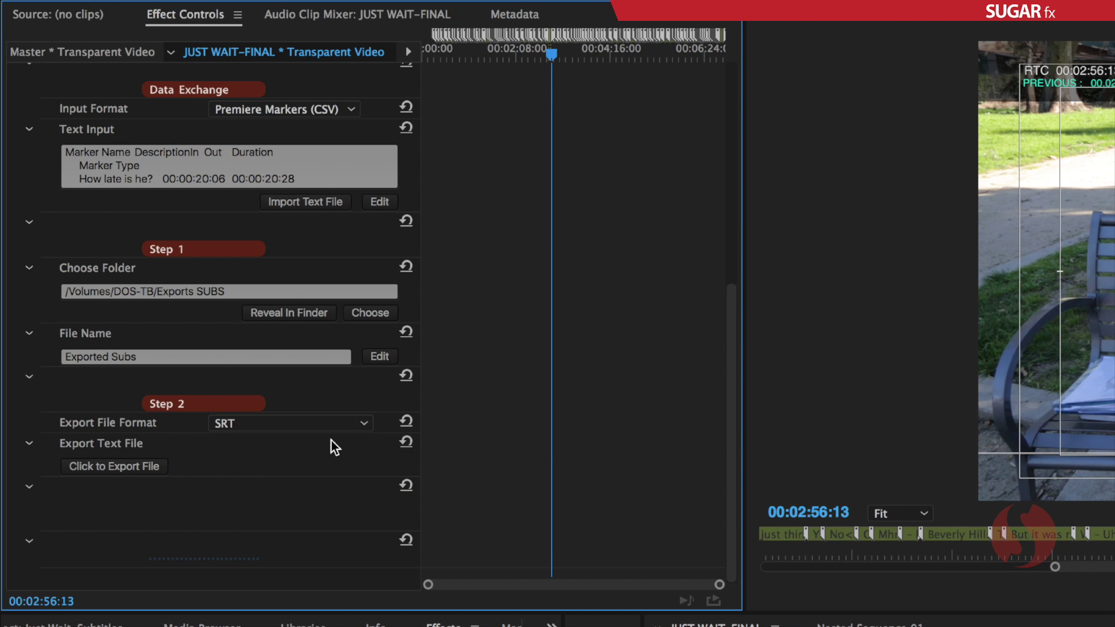
click(119, 465)
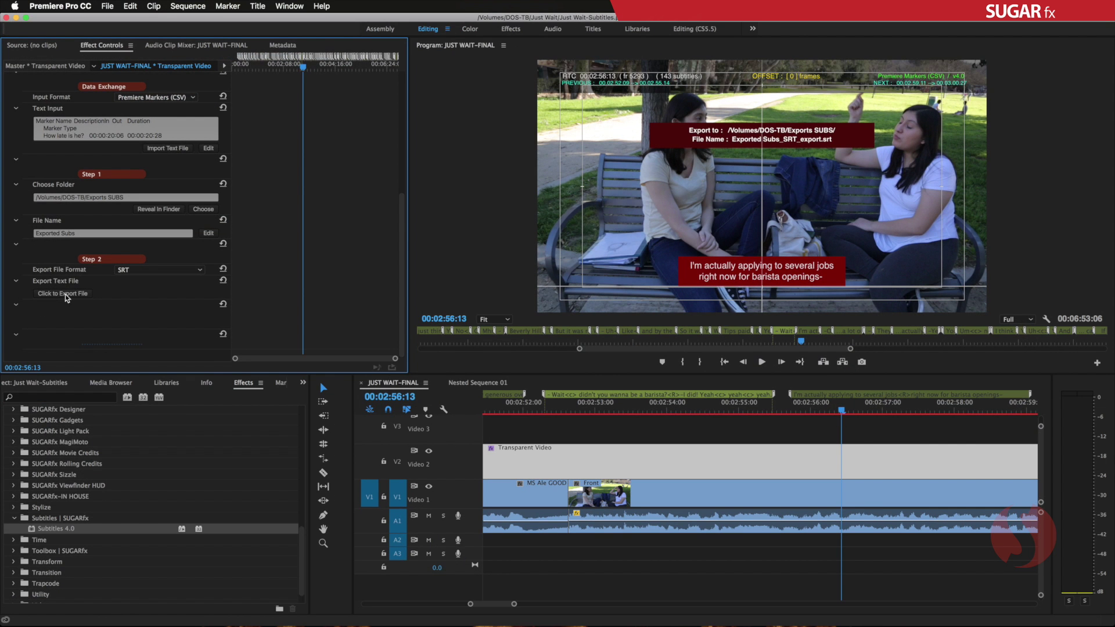
- Switch the Subtitles 4.0 function back to SUBTITLES [ Import / Create ]
drag(405, 238, 404, 105)
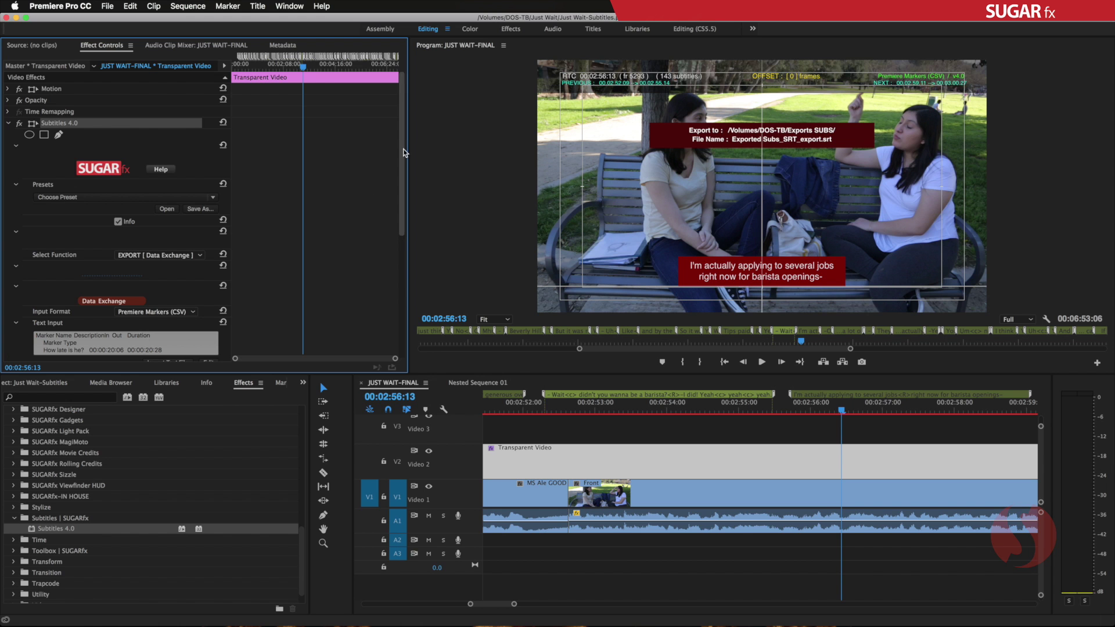
drag(404, 154, 405, 187)
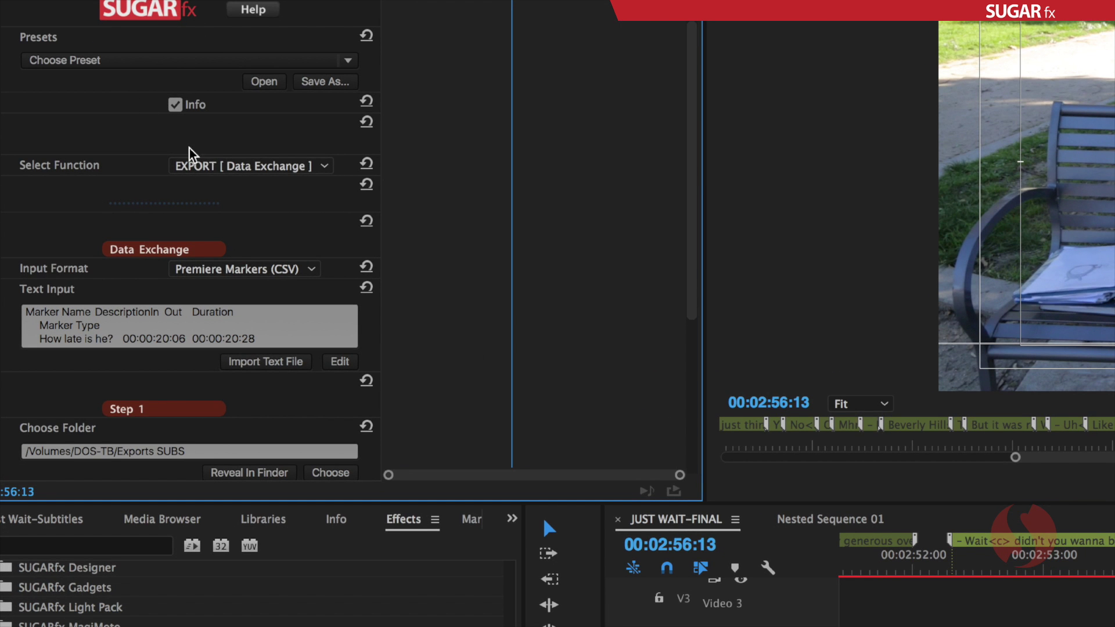
click(253, 168)
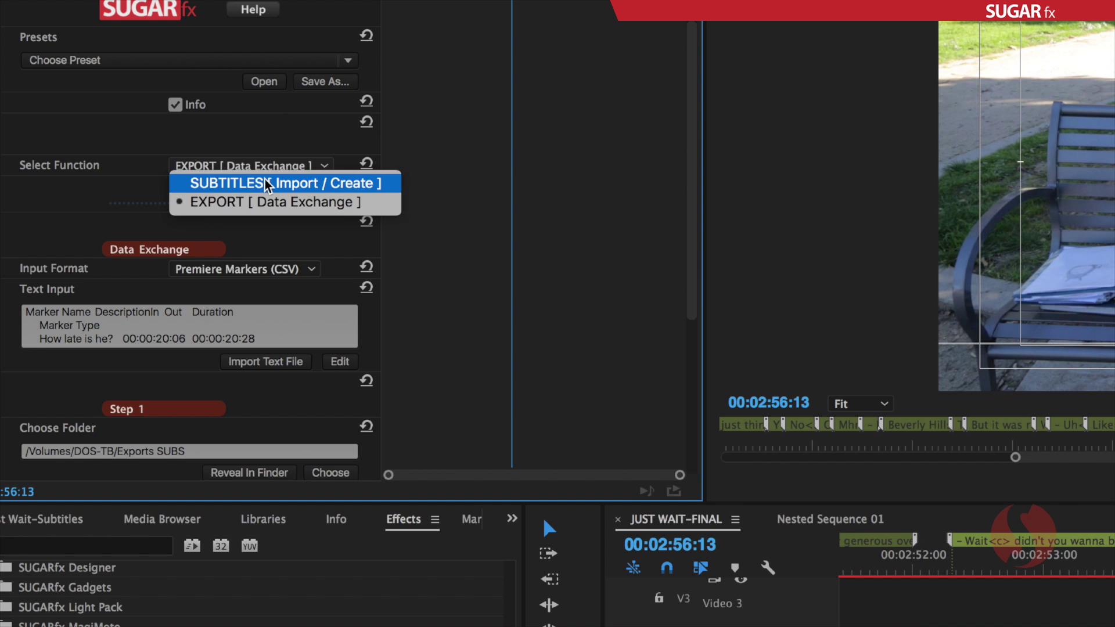
click(268, 185)
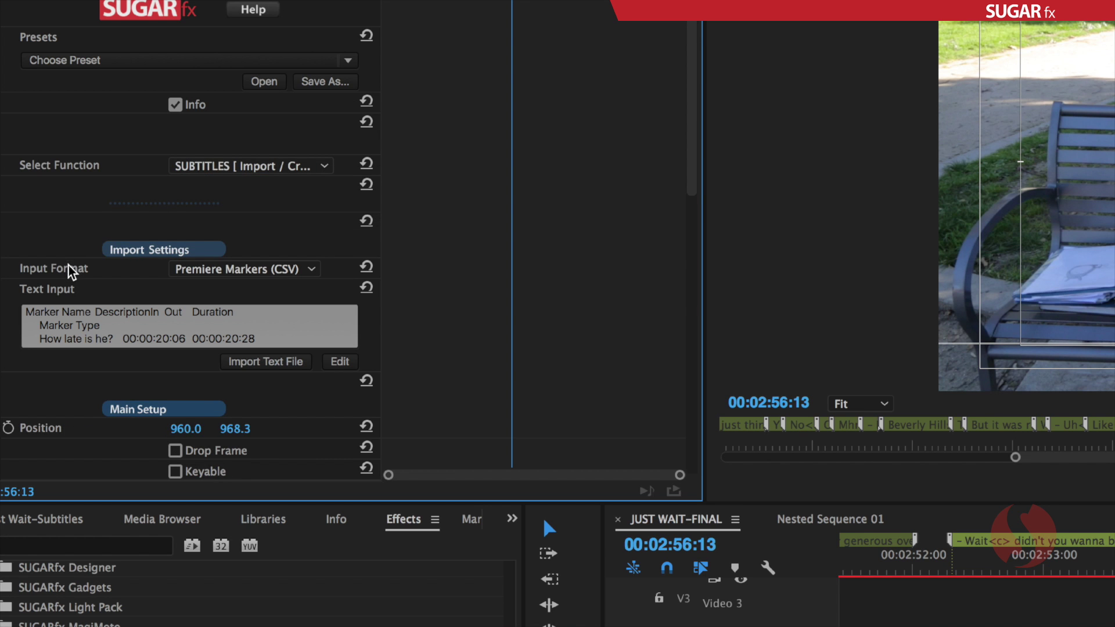
- Set the input format to SRT and import the exported SRT file from the Exports SUBS folder
click(241, 269)
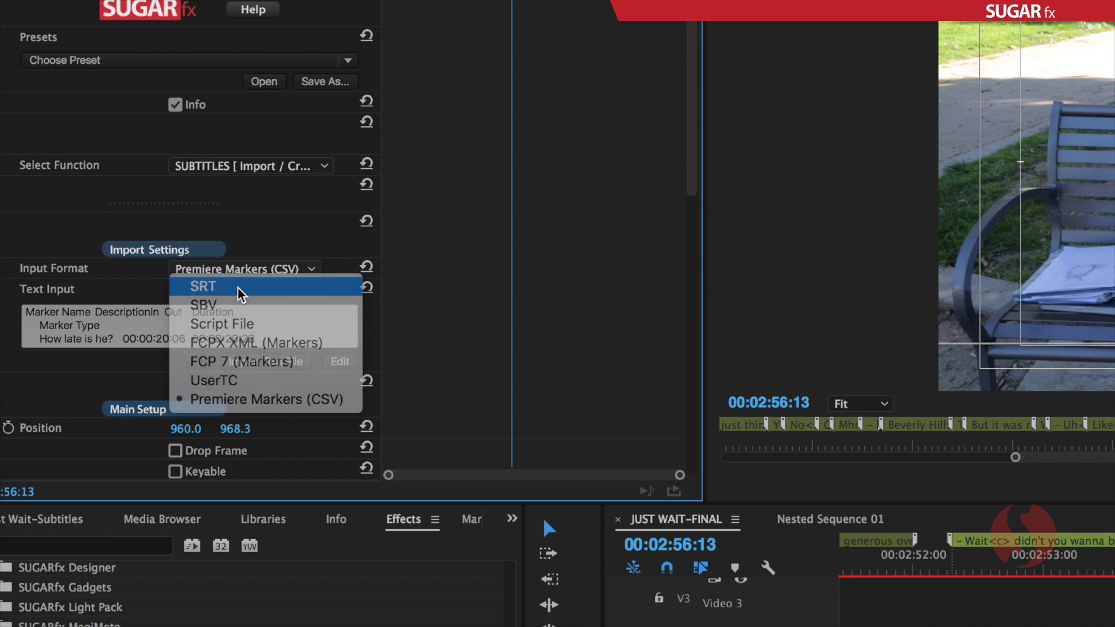
click(241, 288)
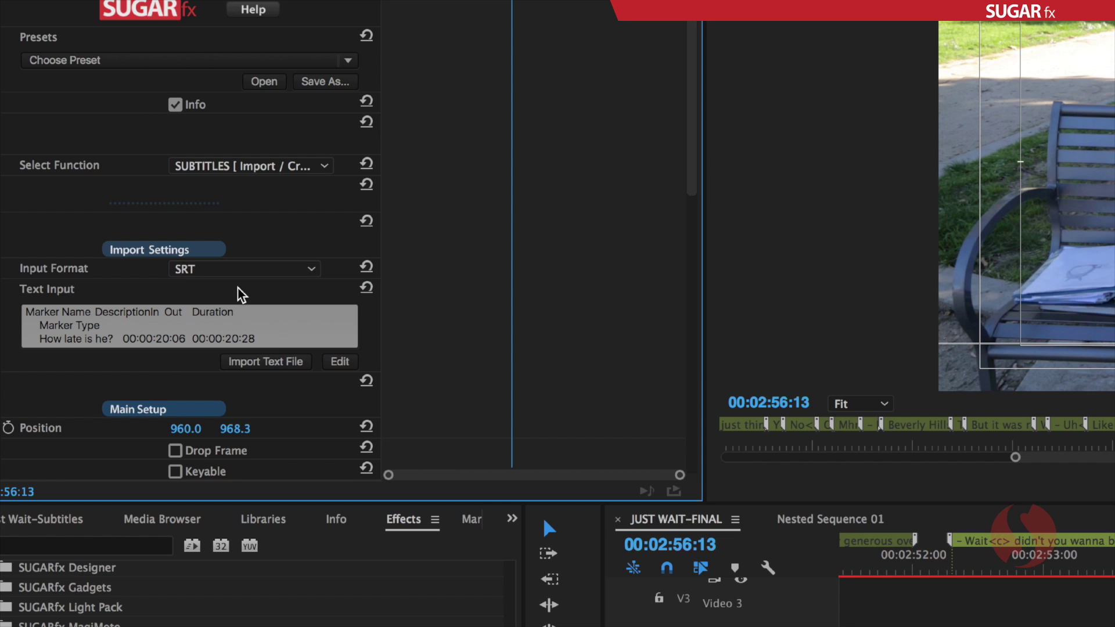
click(287, 367)
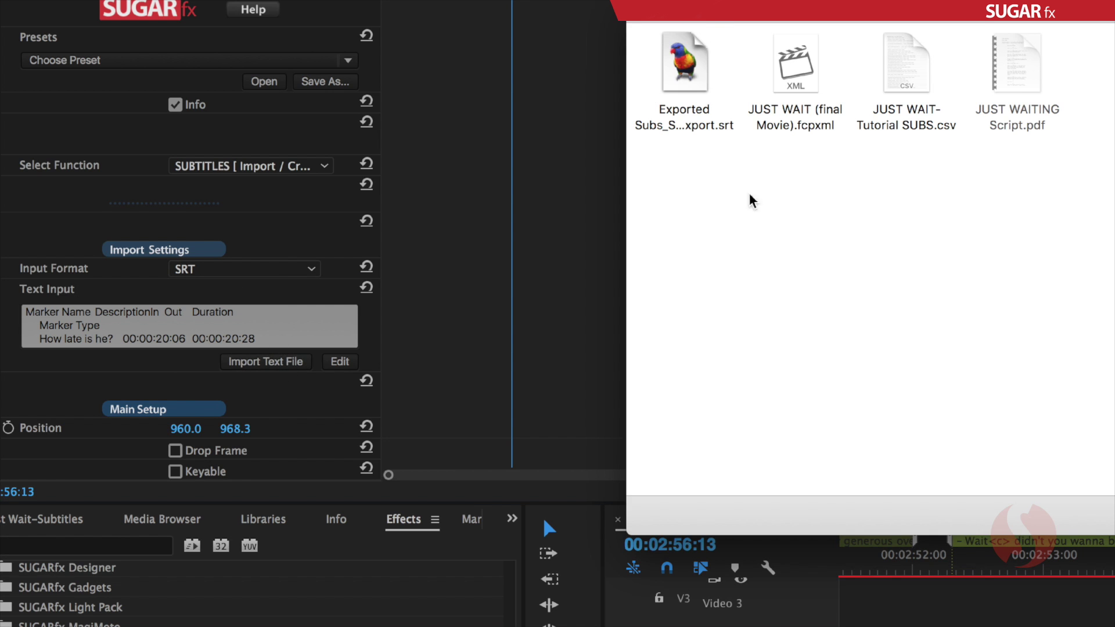
click(689, 69)
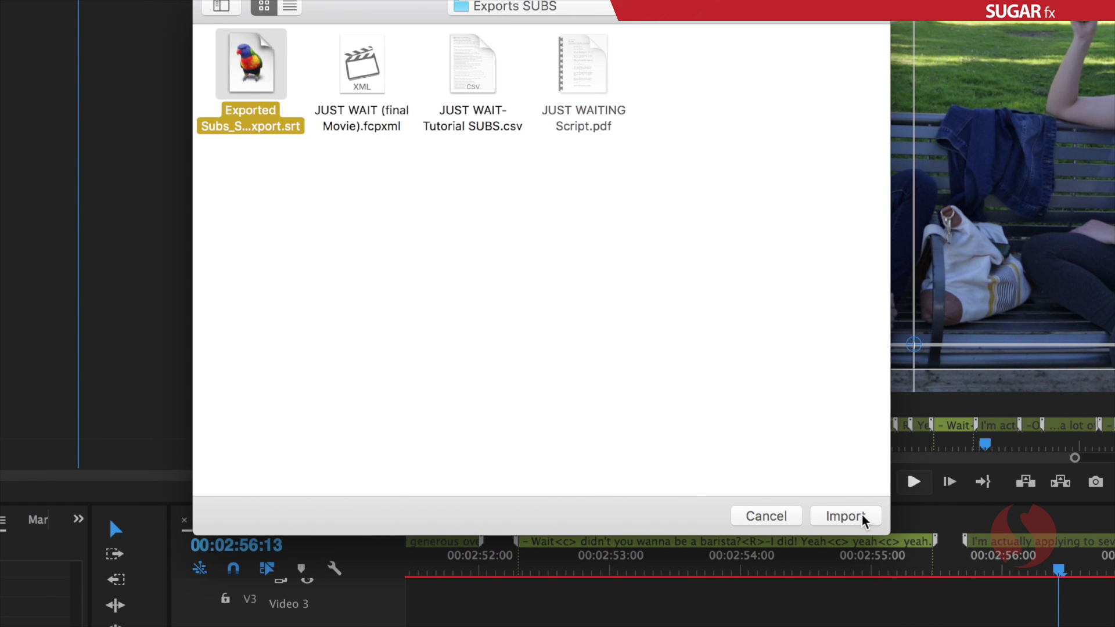
click(1114, 521)
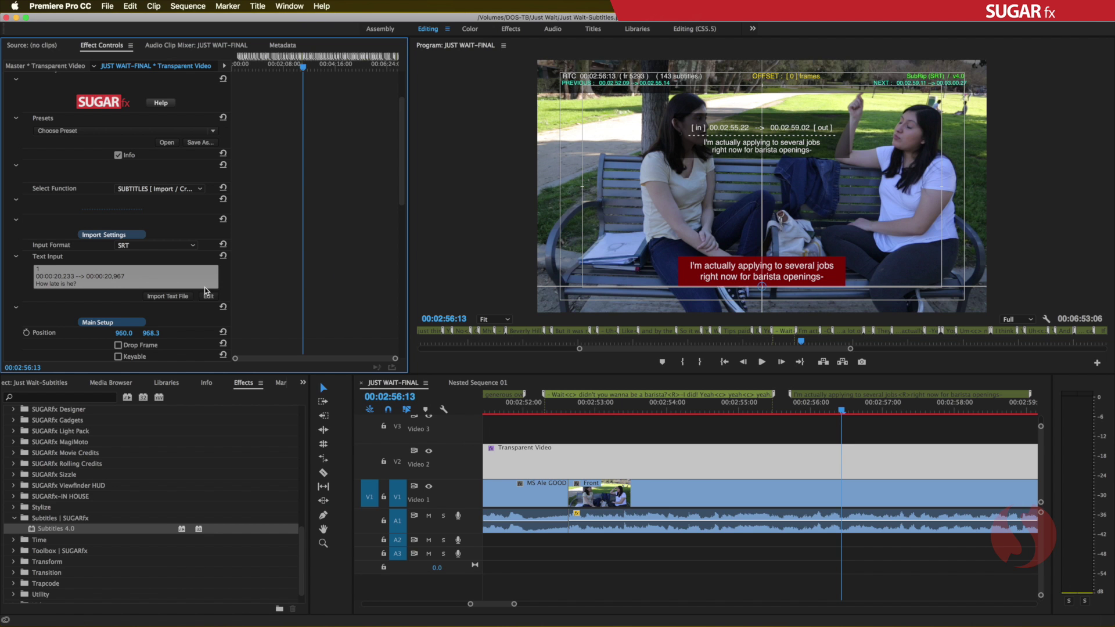
- Open the imported SRT text input for editing
click(208, 297)
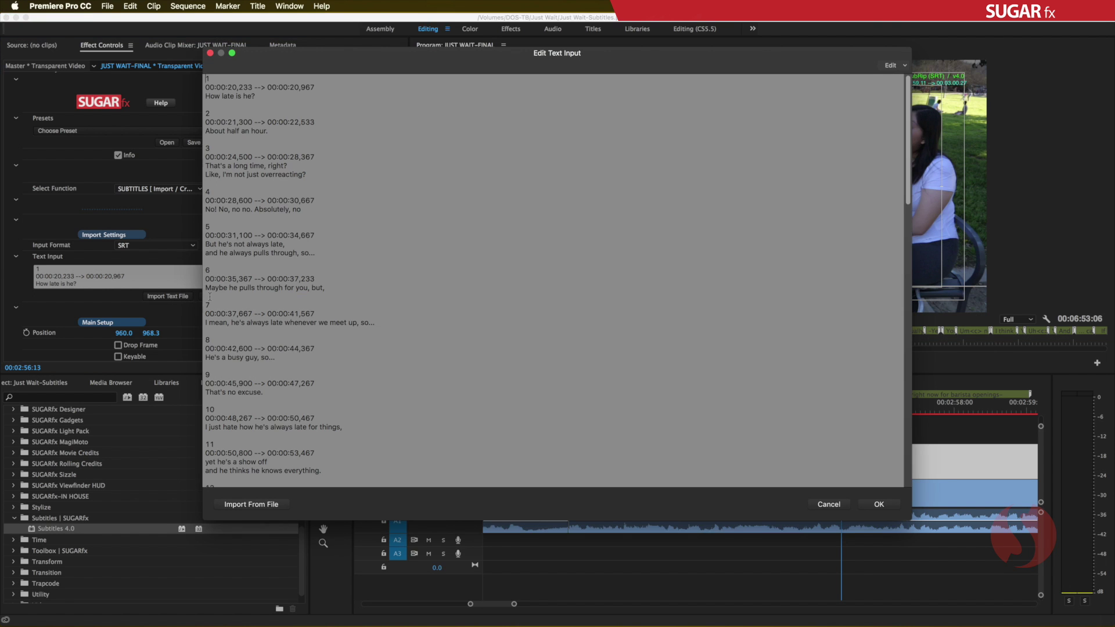